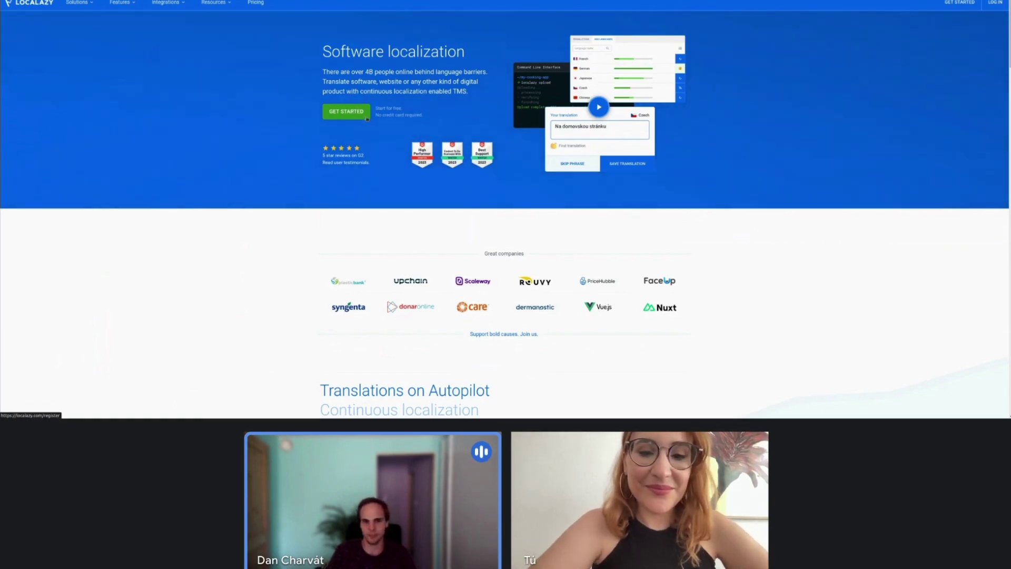
# Go to Localazy's sign-up page from the GET STARTED button on the homepage
pyautogui.click(366, 116)
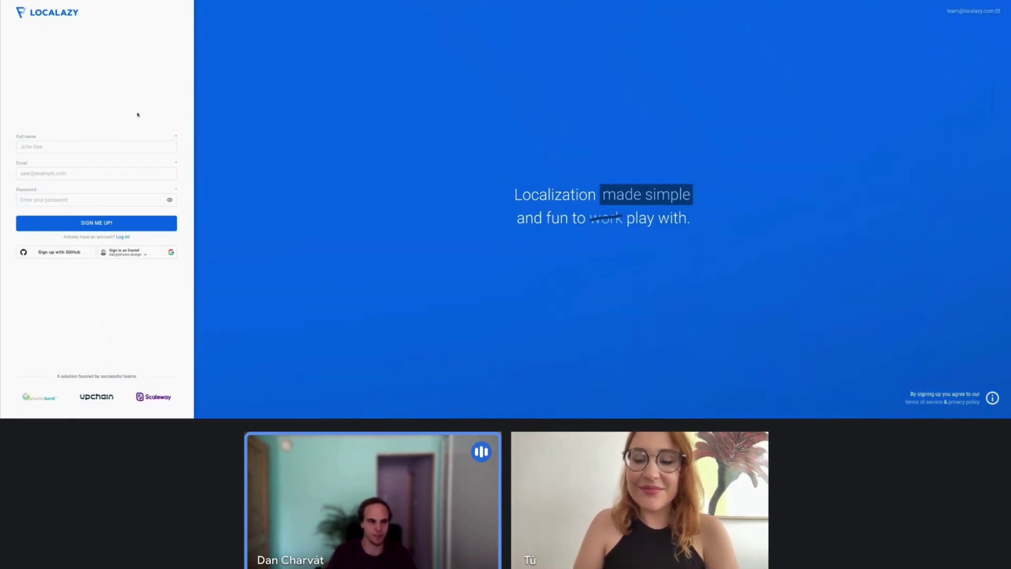
# Register with the user's full name, e-mail address and password, fixing a name typo first
pyautogui.click(60, 141)
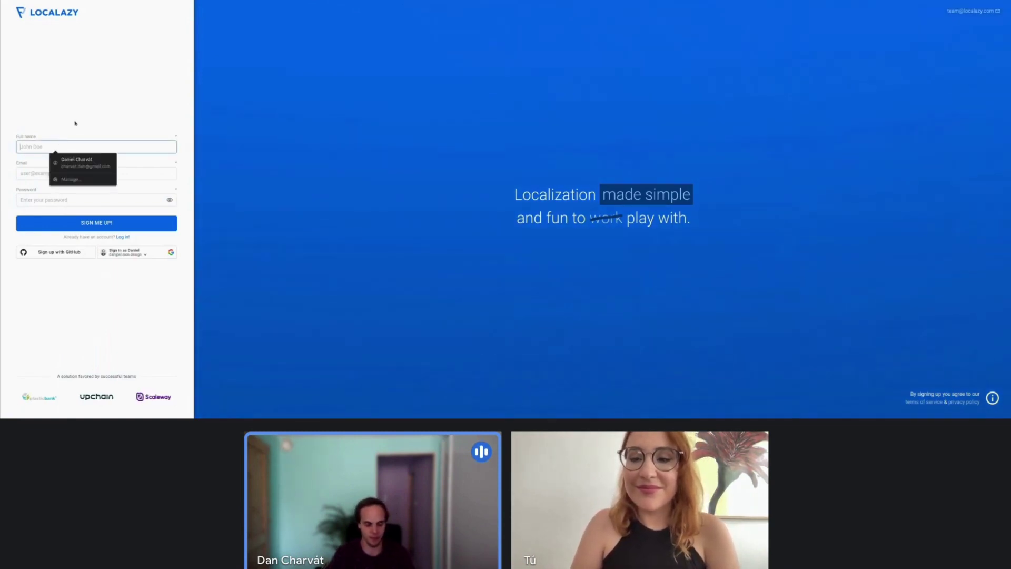
pyautogui.write('John Die')
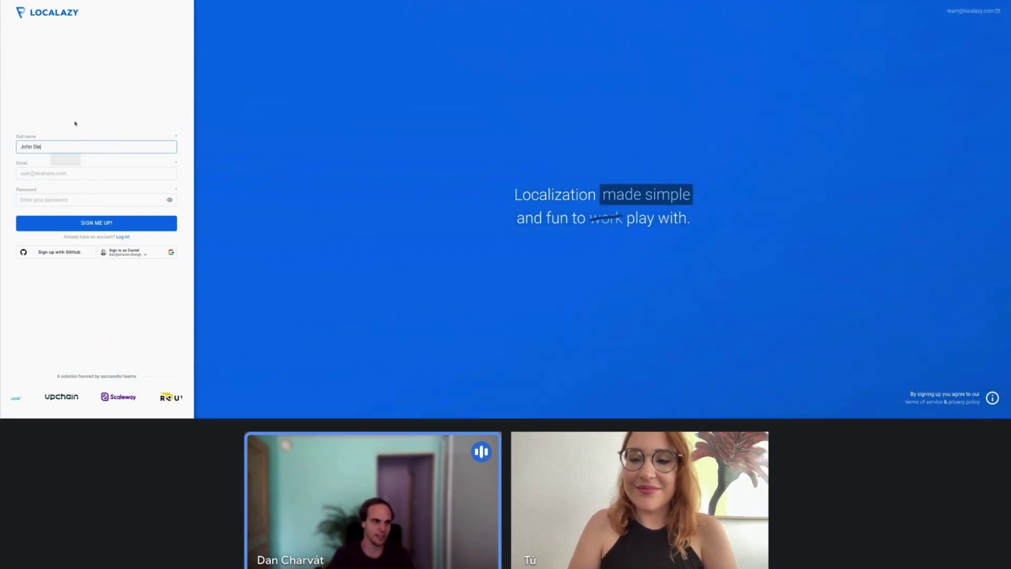
pyautogui.press('BackSpace')
pyautogui.press('BackSpace')
pyautogui.write('oe')
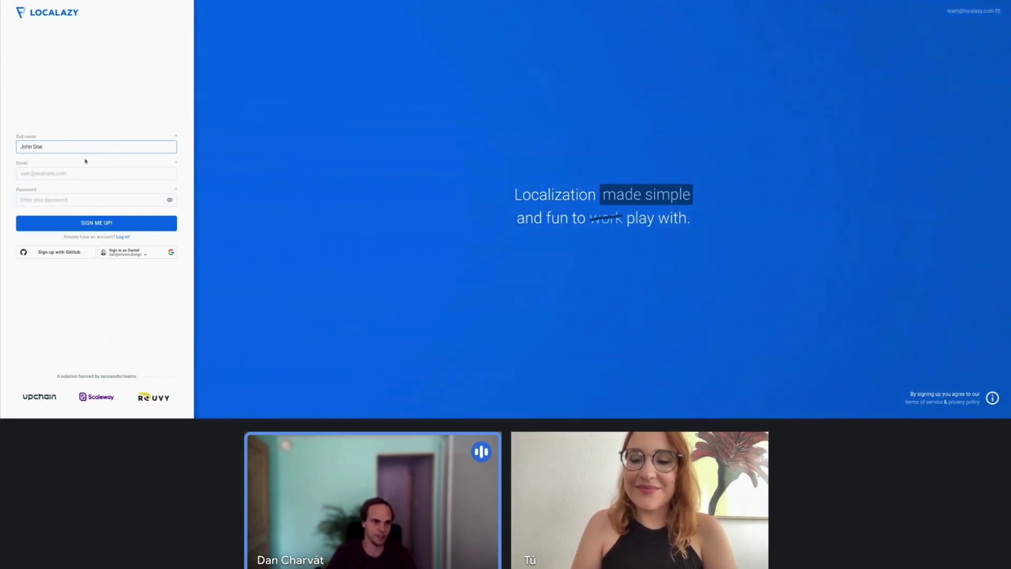
pyautogui.click(62, 174)
pyautogui.write('test@com.cy')
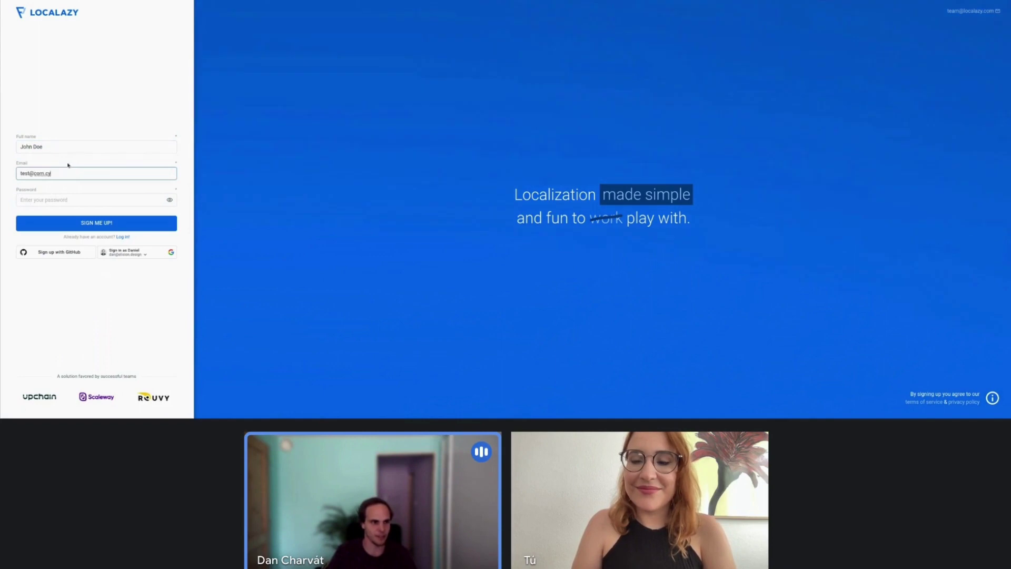
pyautogui.press('Tab')
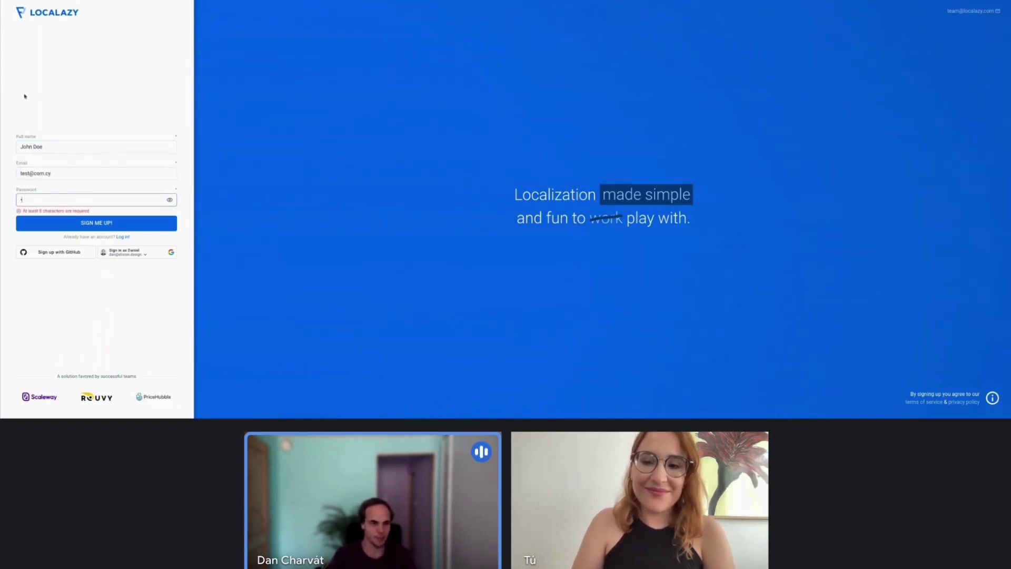
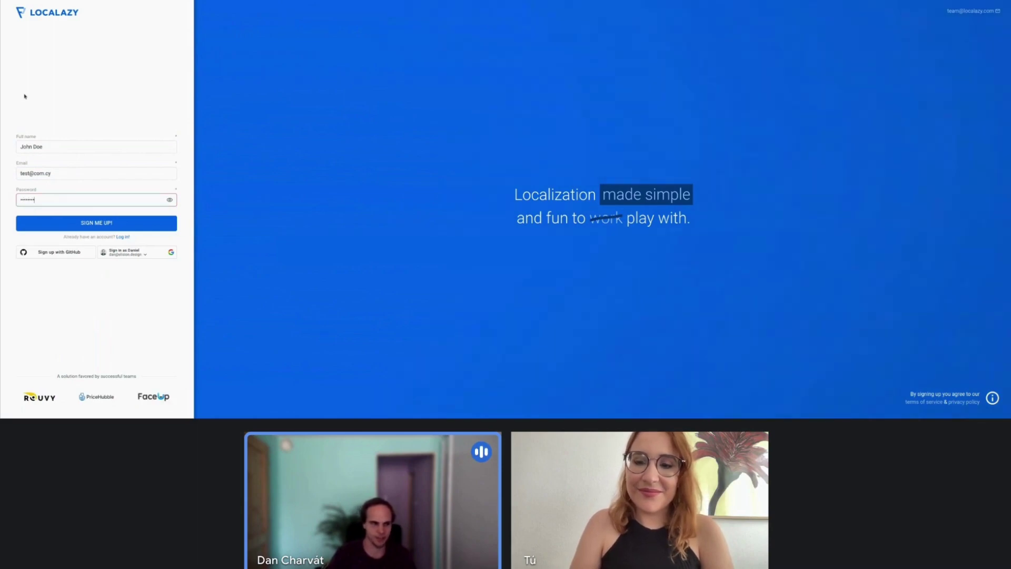
pyautogui.click(110, 230)
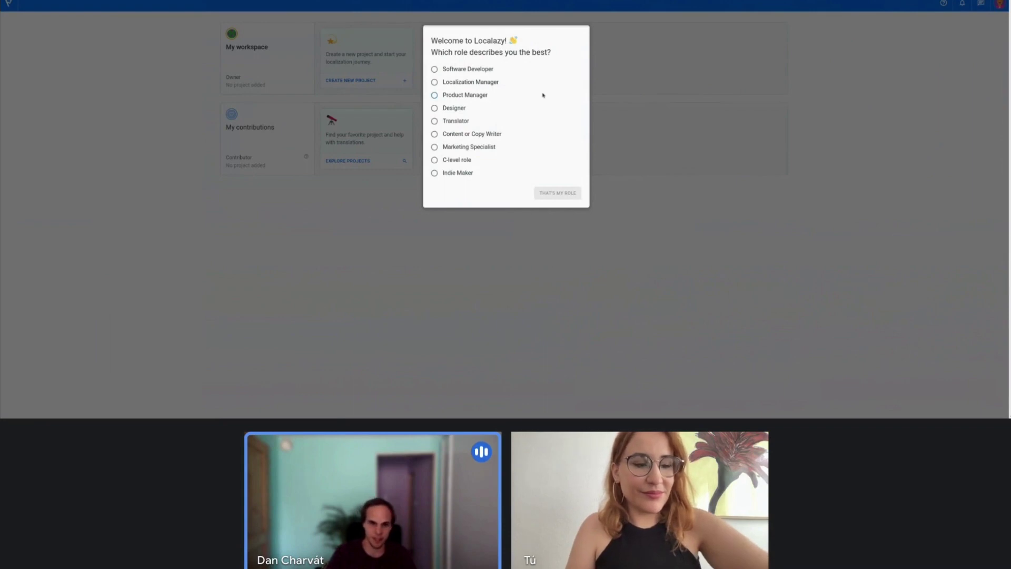
# Select the Software Developer role, start a new localization project, and enter company LazyCorp Inc
pyautogui.click(492, 70)
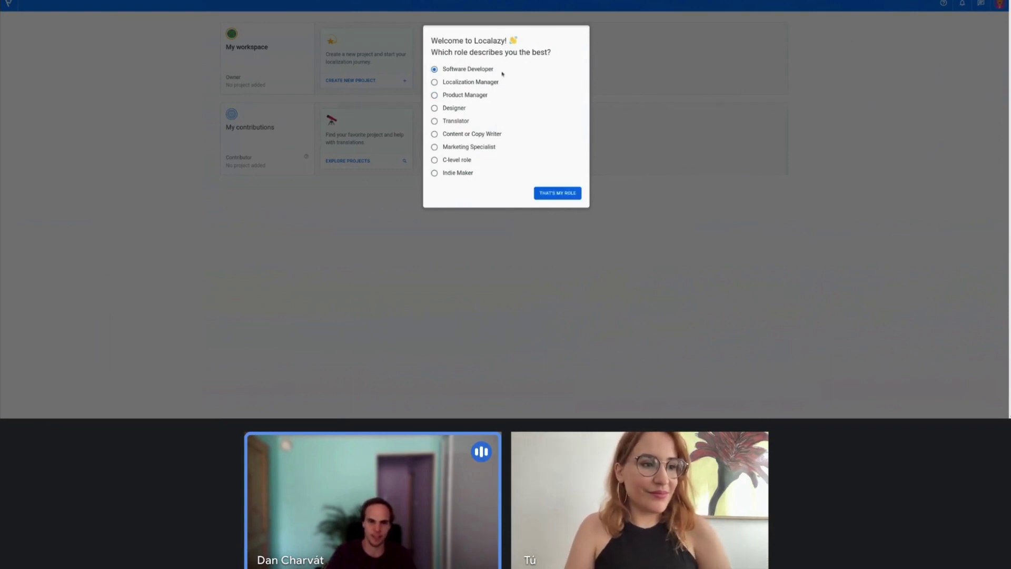
pyautogui.click(565, 193)
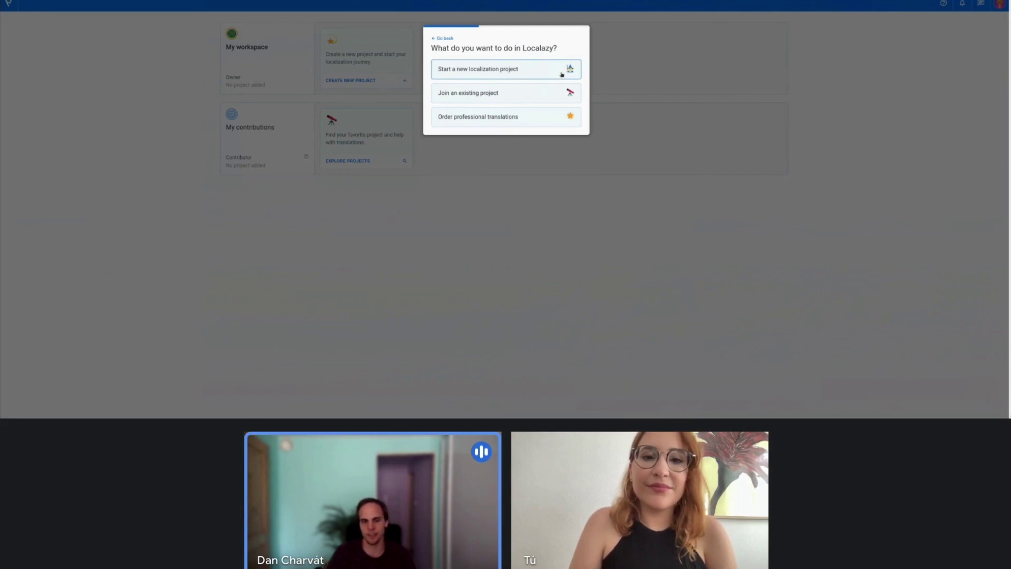
pyautogui.click(555, 72)
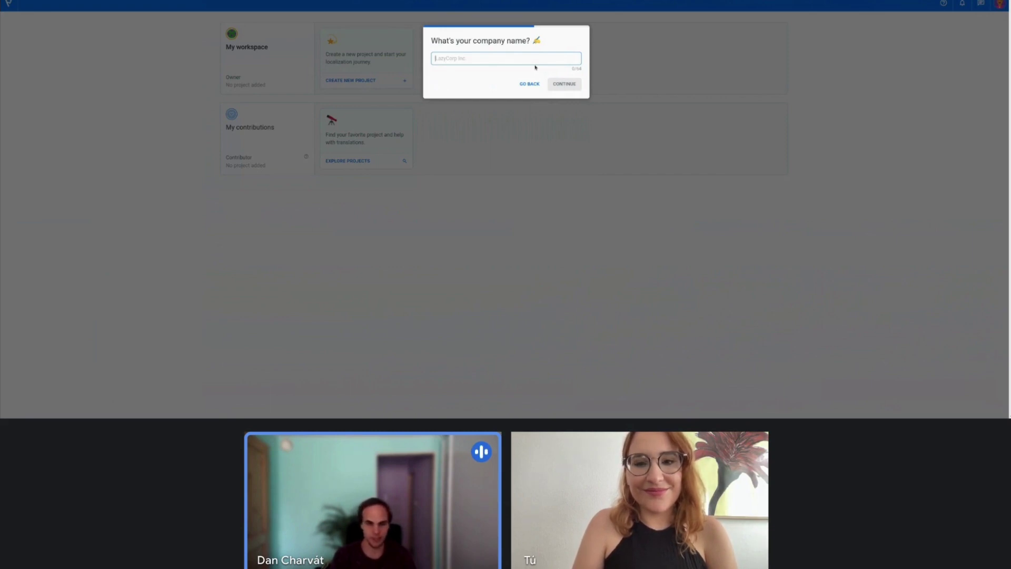
pyautogui.write('LazyCorp Inc.')
pyautogui.click(564, 84)
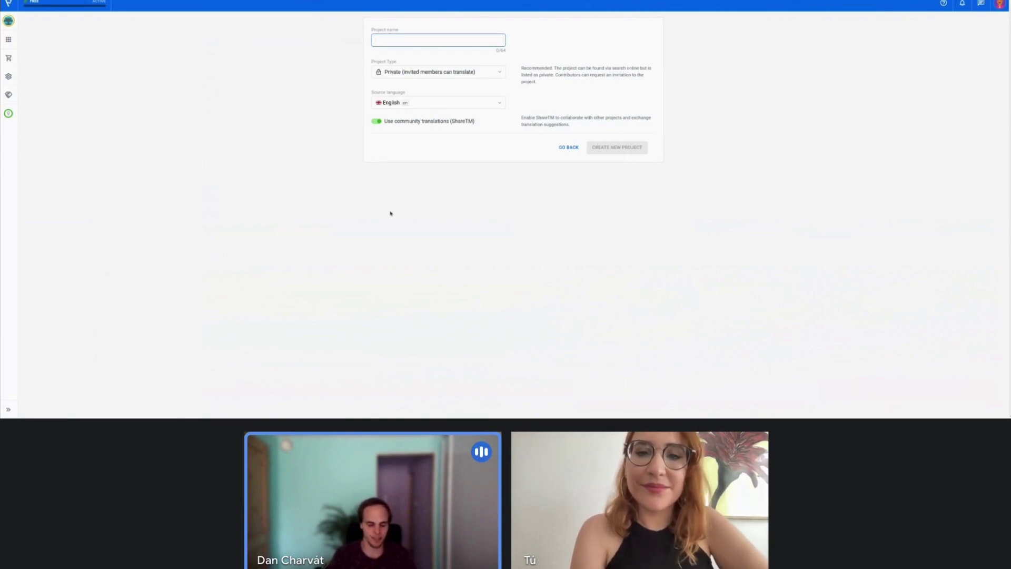
# Enter 'Localazy demo' as the project name and expand the Project Type options
pyautogui.write('Localaz')
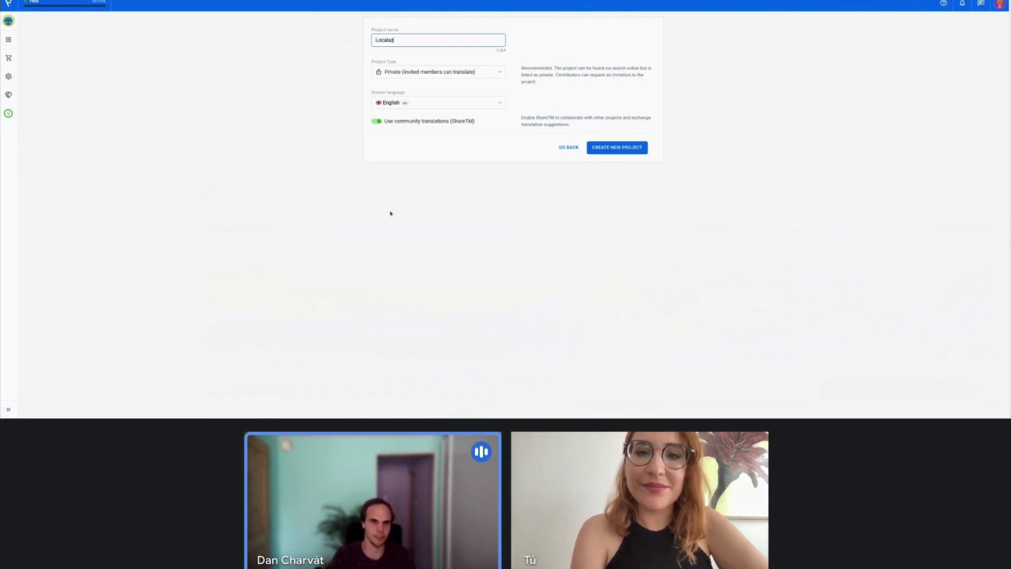
pyautogui.write('y demo')
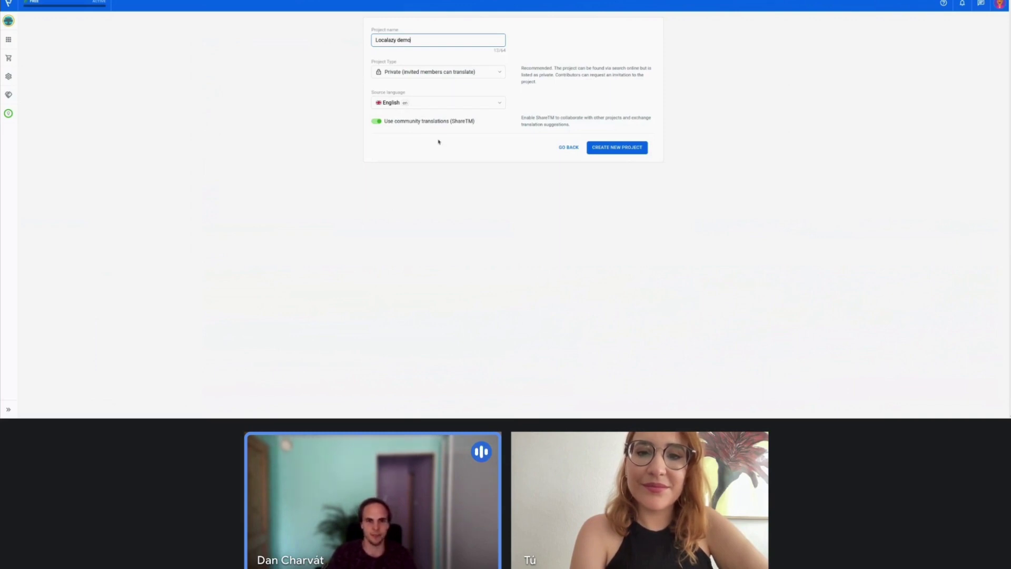
pyautogui.click(503, 74)
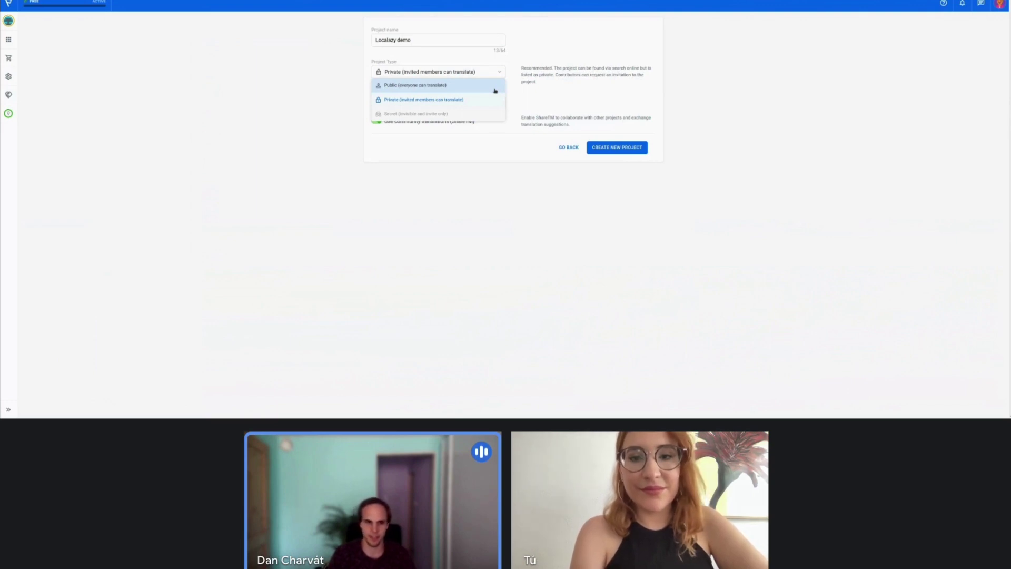
# Zoom in, keep the project Private, and leave ShareTM community translations switched on
pyautogui.hotkey('ctrl', '+')
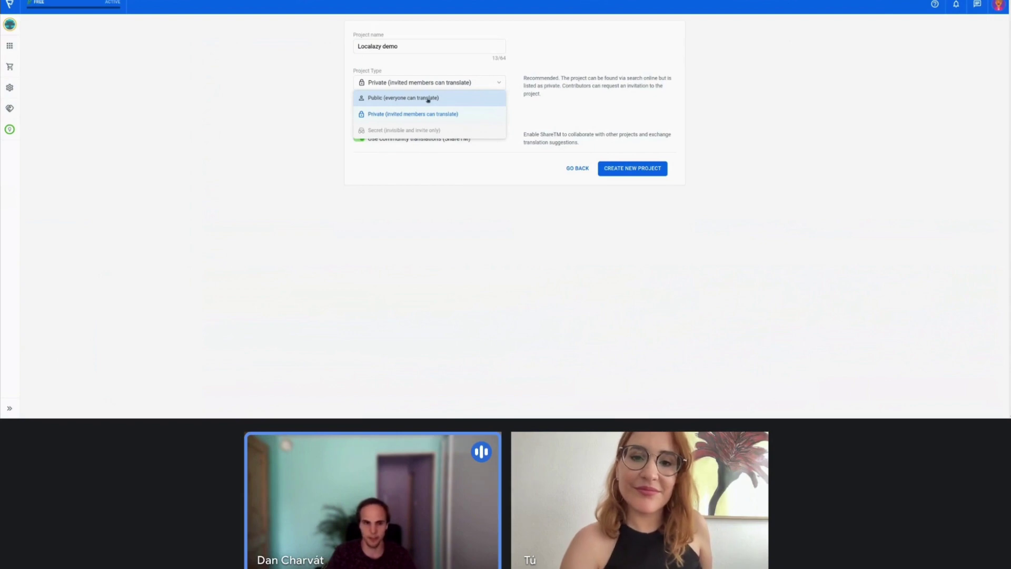
pyautogui.click(491, 114)
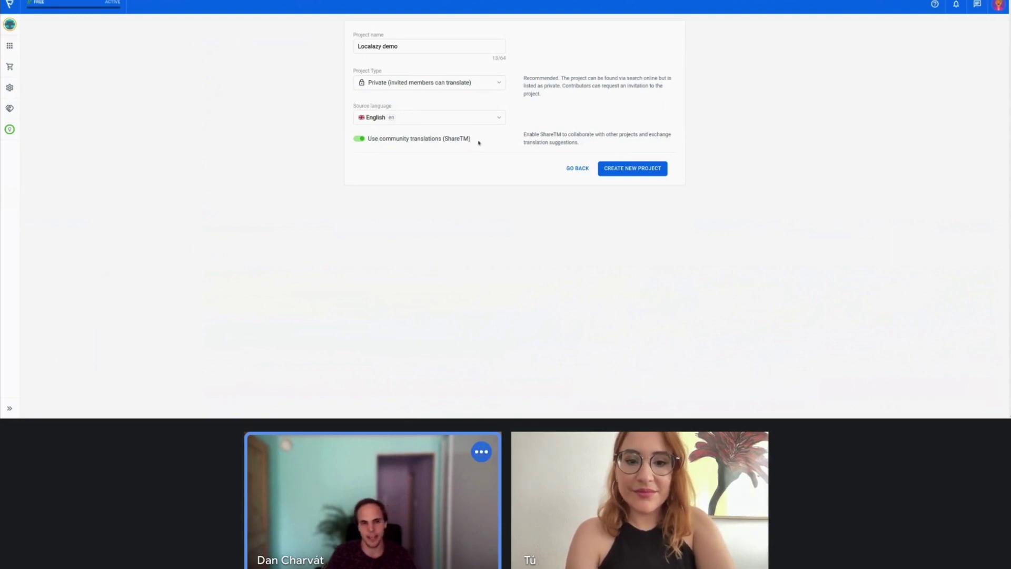
pyautogui.tripleClick(380, 145)
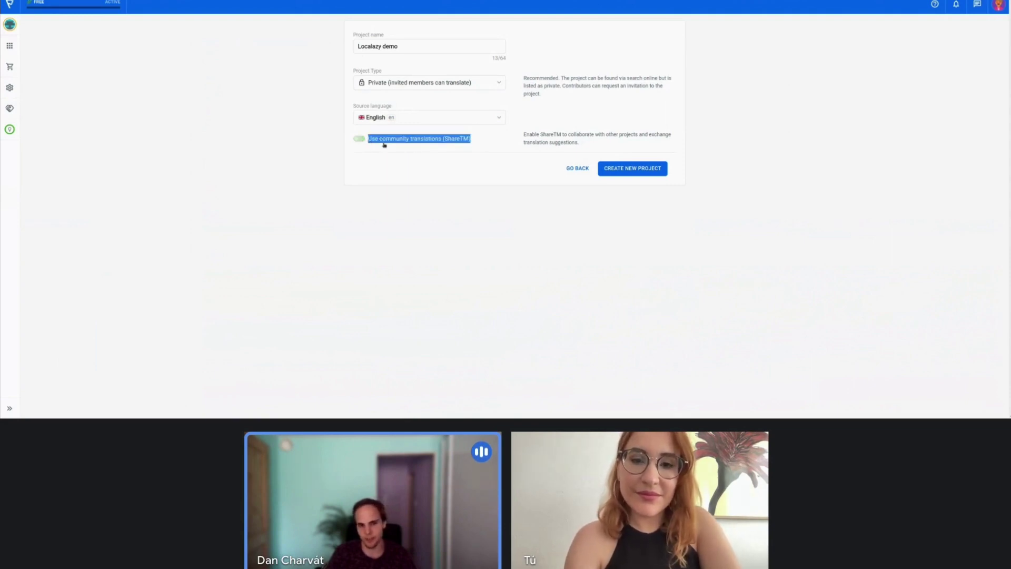
pyautogui.click(372, 140)
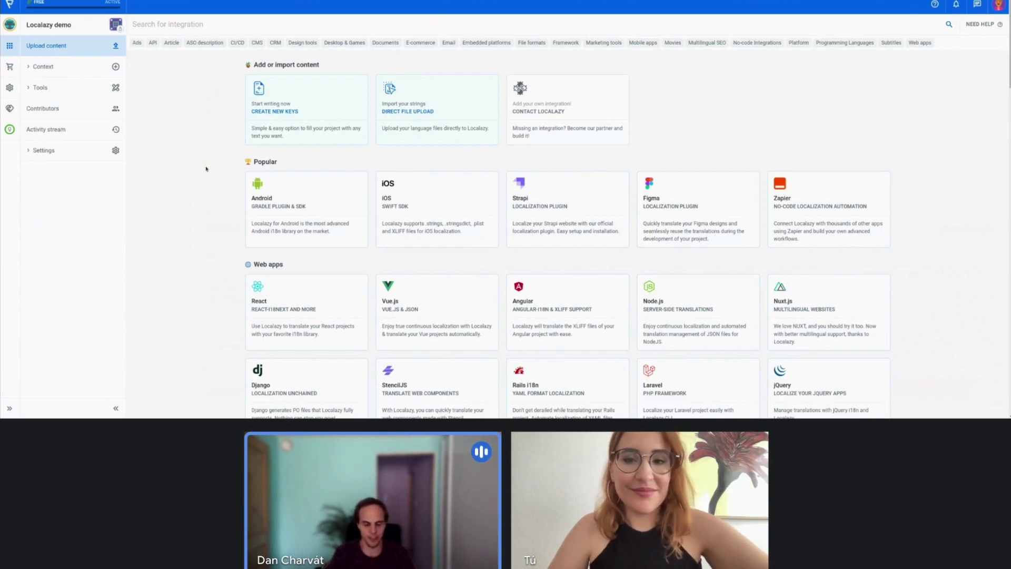
# Search the integrations for 'JSON' and select the general JSON card
pyautogui.write('JSON')
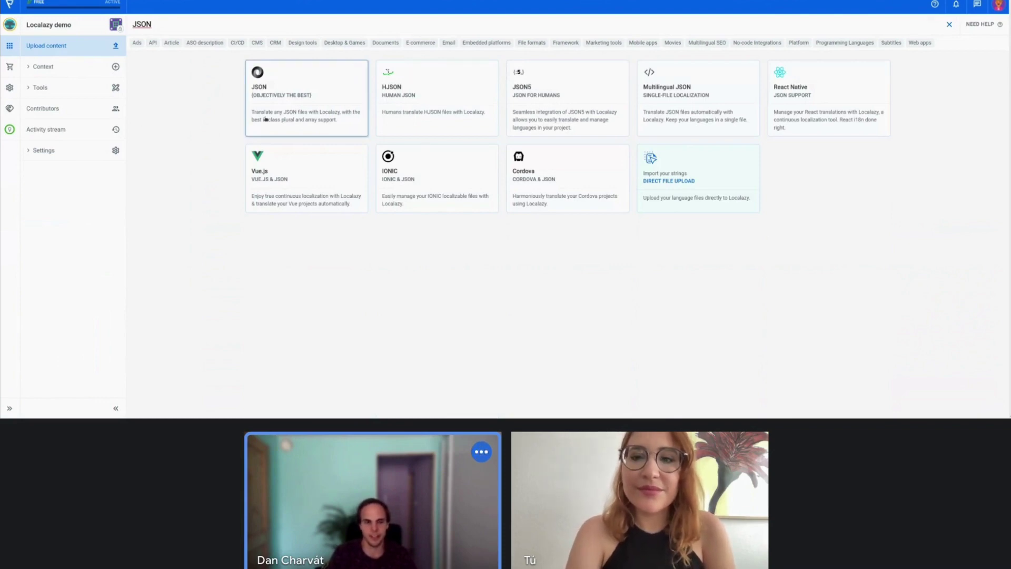
pyautogui.click(290, 110)
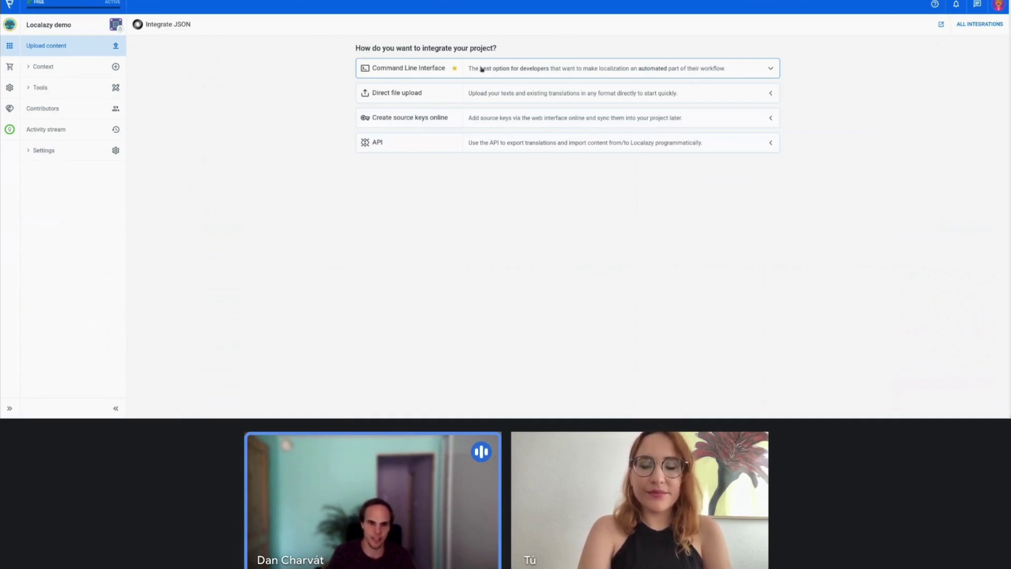
# Choose Direct file upload and bring up the file chooser from its drop area
pyautogui.click(508, 93)
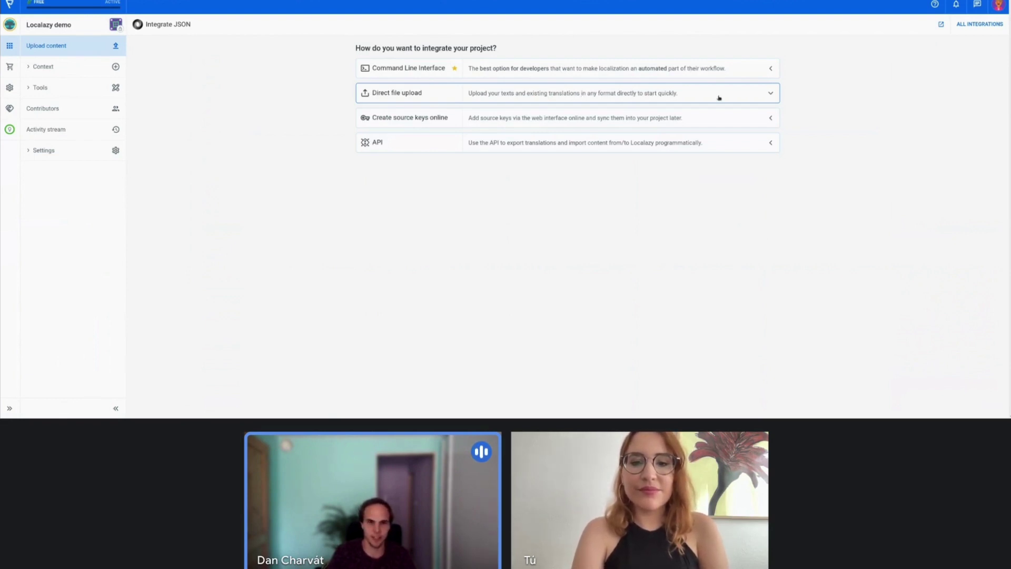
pyautogui.click(442, 99)
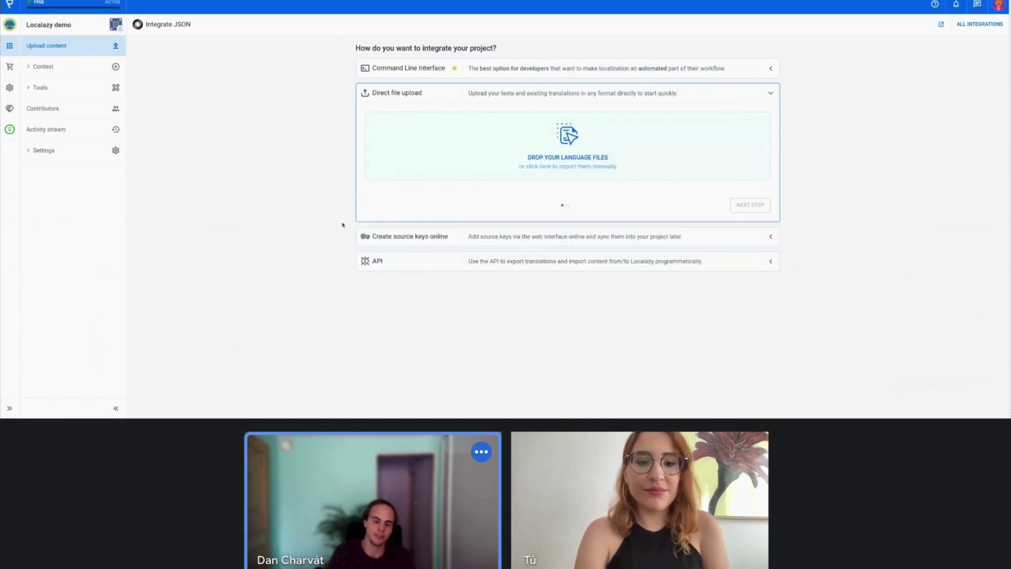
pyautogui.click(362, 242)
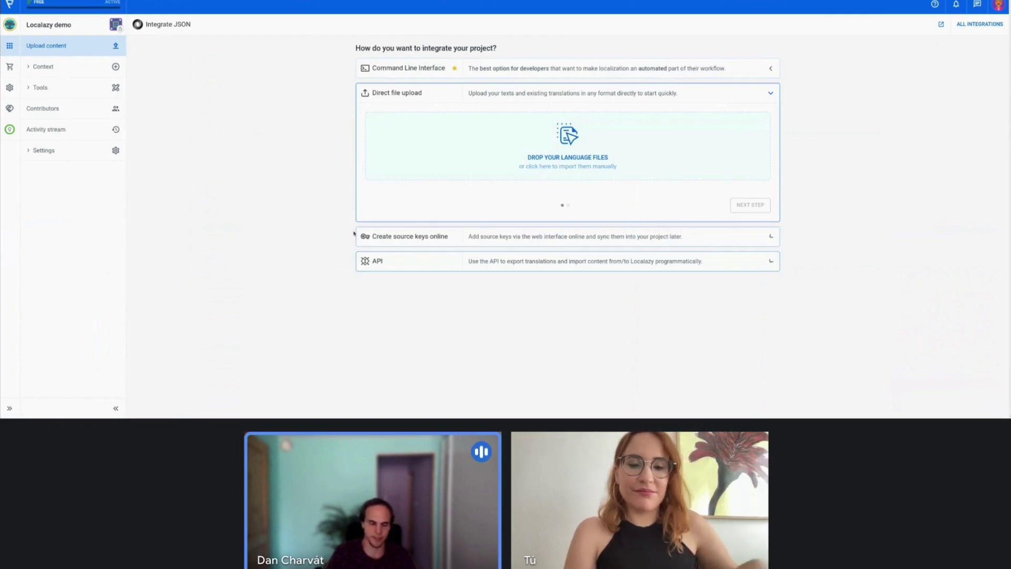
pyautogui.click(494, 157)
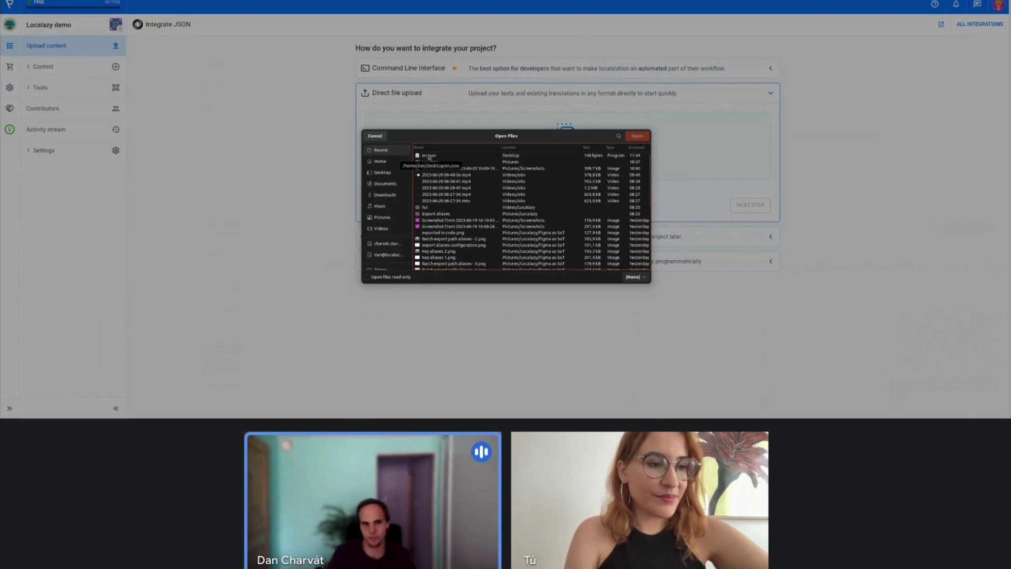
# Upload en.json from the Desktop as a General JSON source file
pyautogui.doubleClick(430, 156)
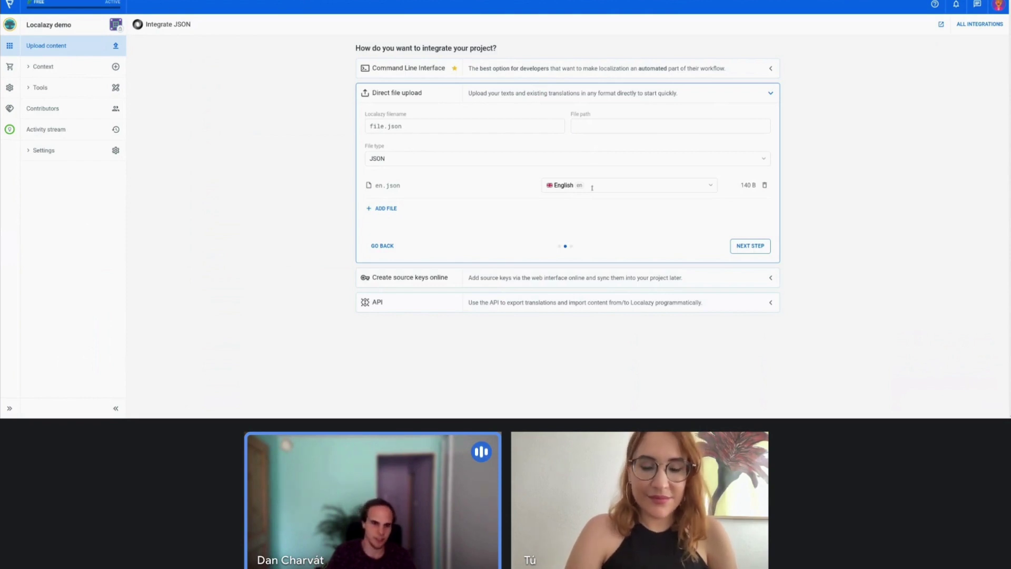
pyautogui.click(756, 247)
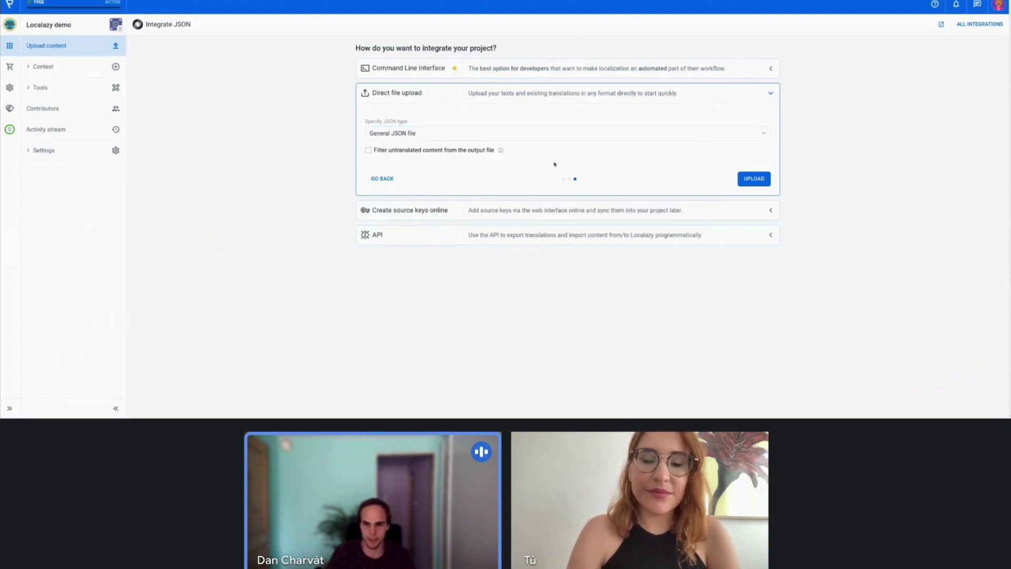
pyautogui.click(754, 179)
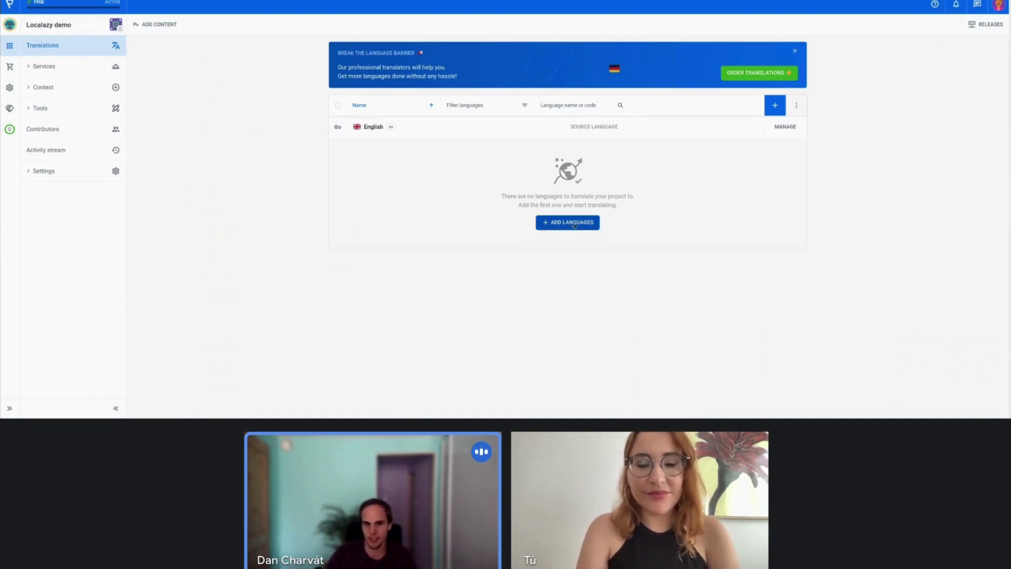
# Add German (de) as a target language, found by searching 'ger'
pyautogui.click(574, 224)
pyautogui.write('ger')
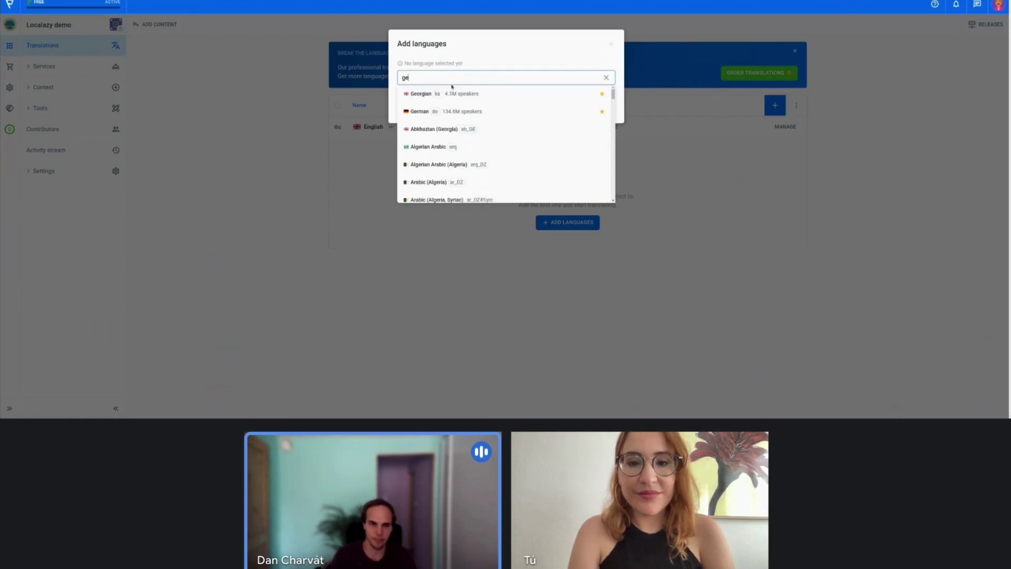
pyautogui.click(475, 93)
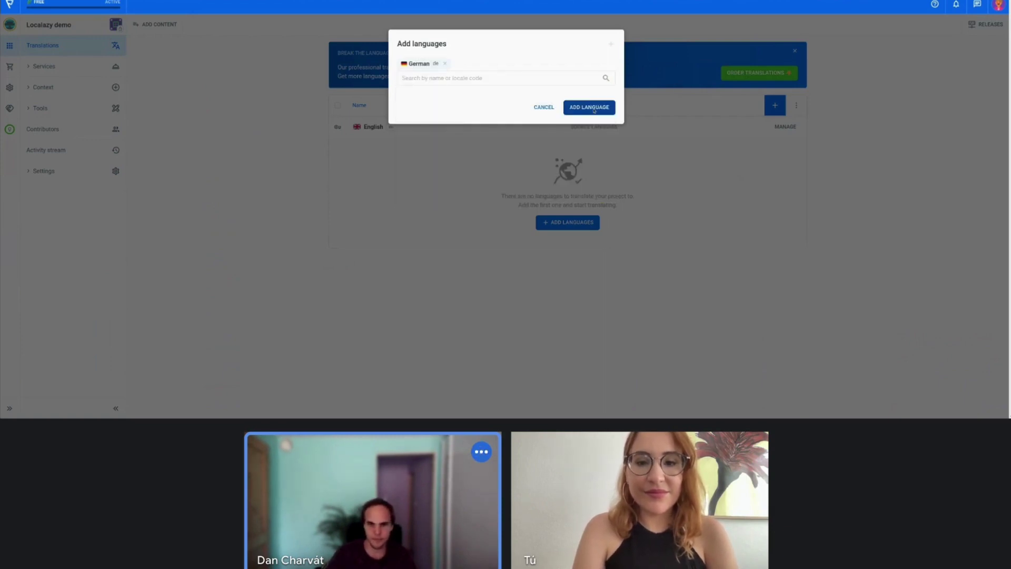
pyautogui.click(593, 108)
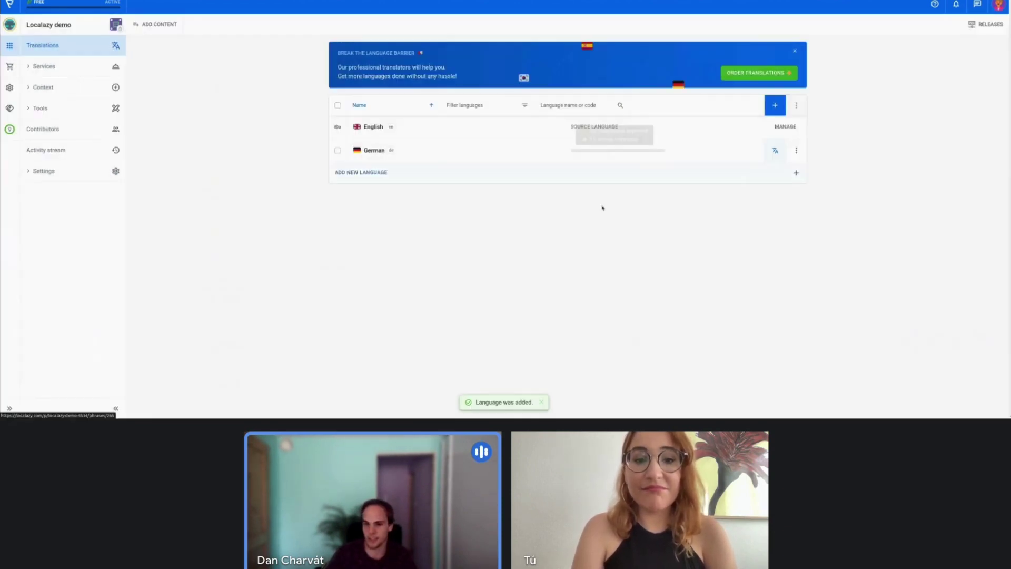
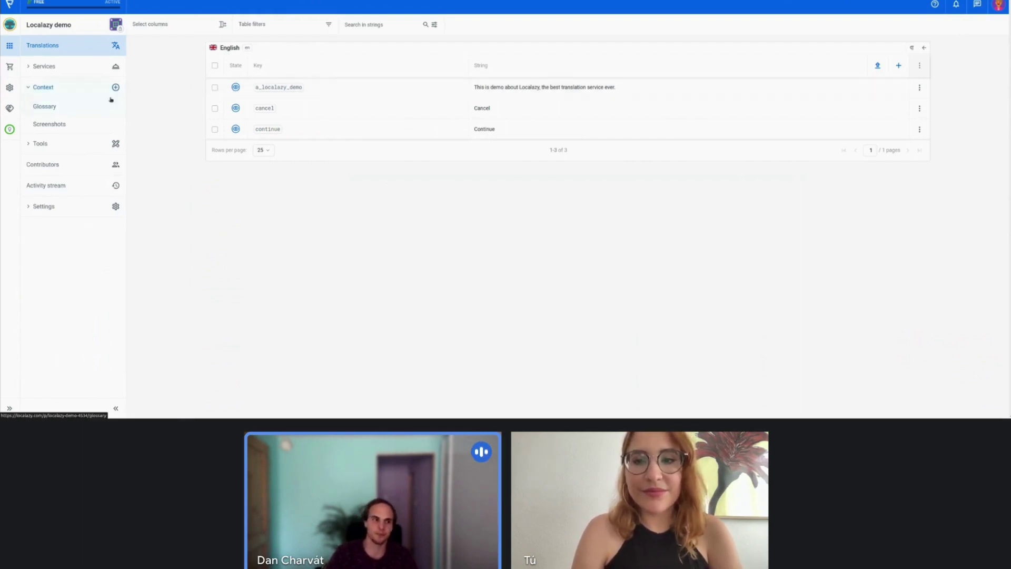
# Add the glossary term Localazy, described as "It's a brand name of the best TMS ever."
pyautogui.click(93, 105)
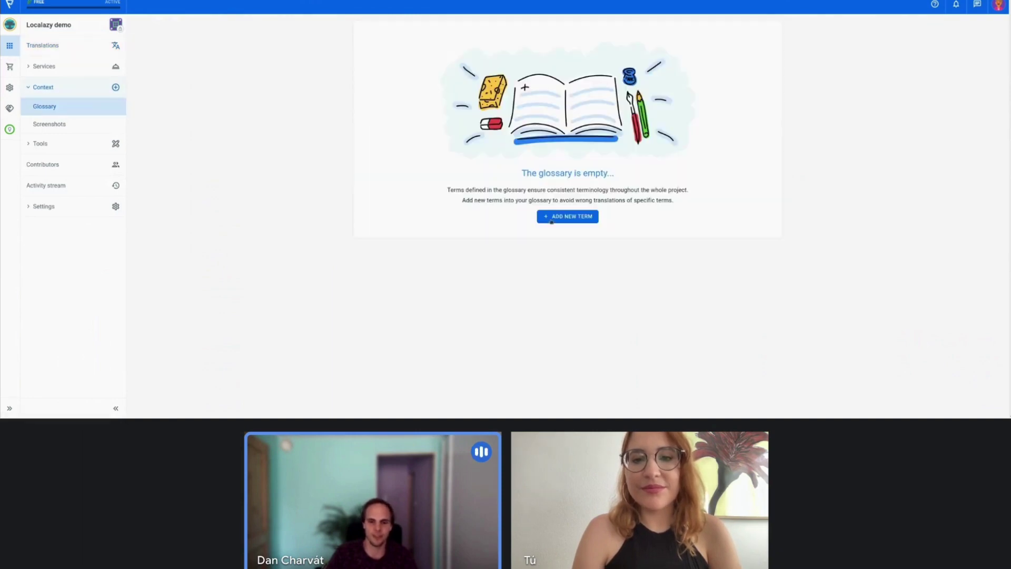
pyautogui.click(552, 221)
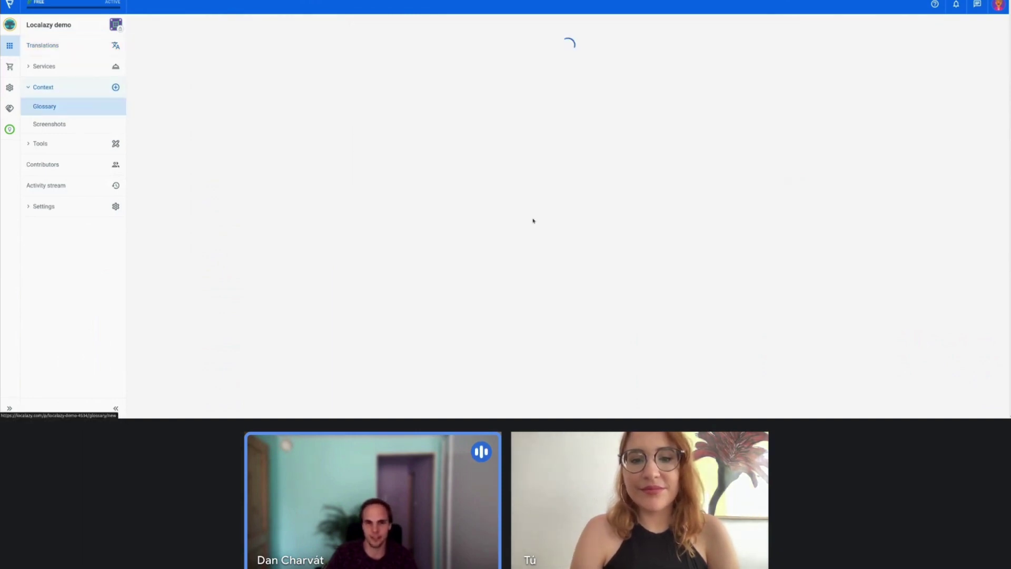
pyautogui.click(389, 60)
pyautogui.write('Localazy')
pyautogui.press('Tab')
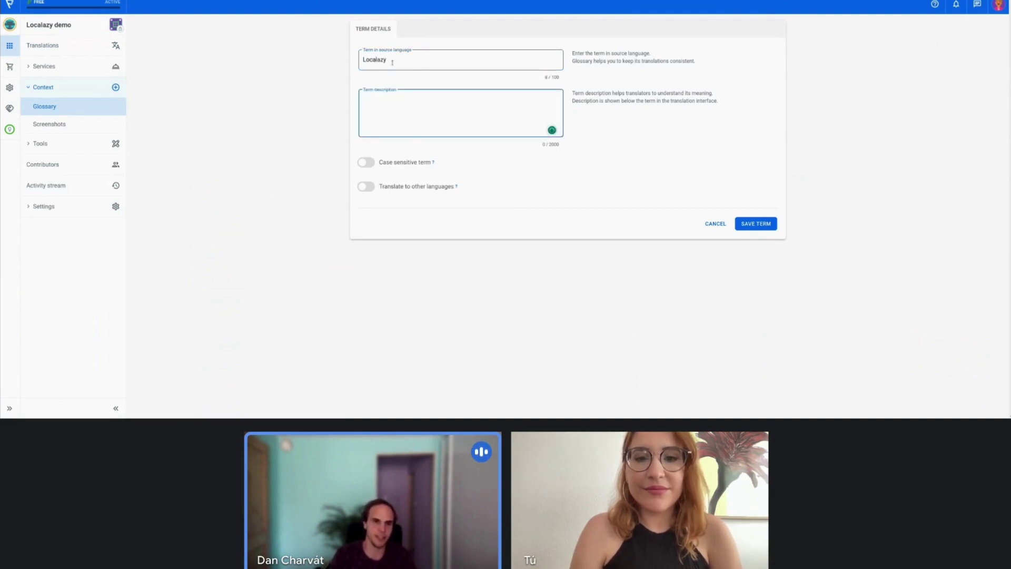
pyautogui.write("It's a bra")
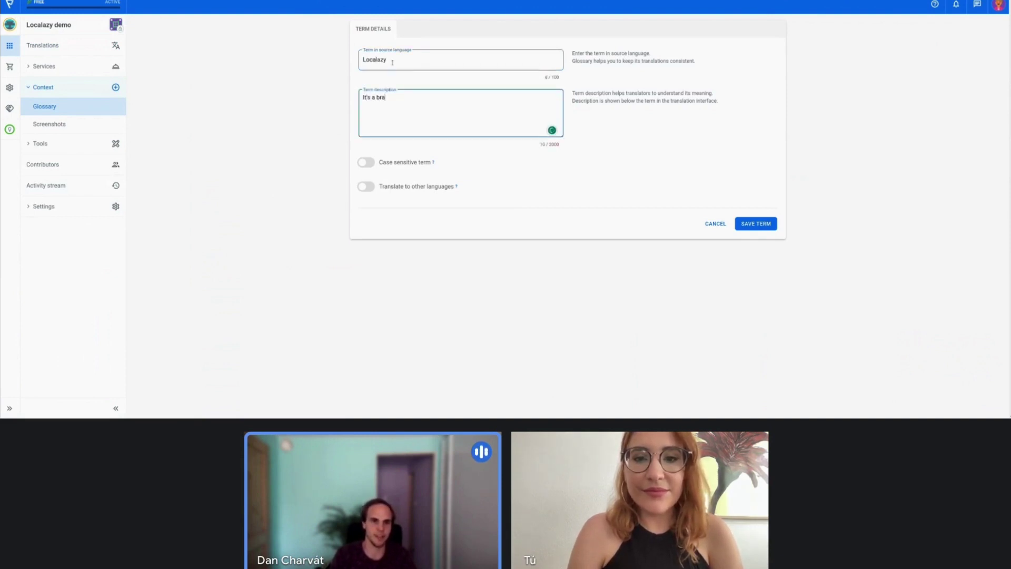
pyautogui.write('nd name of the bes')
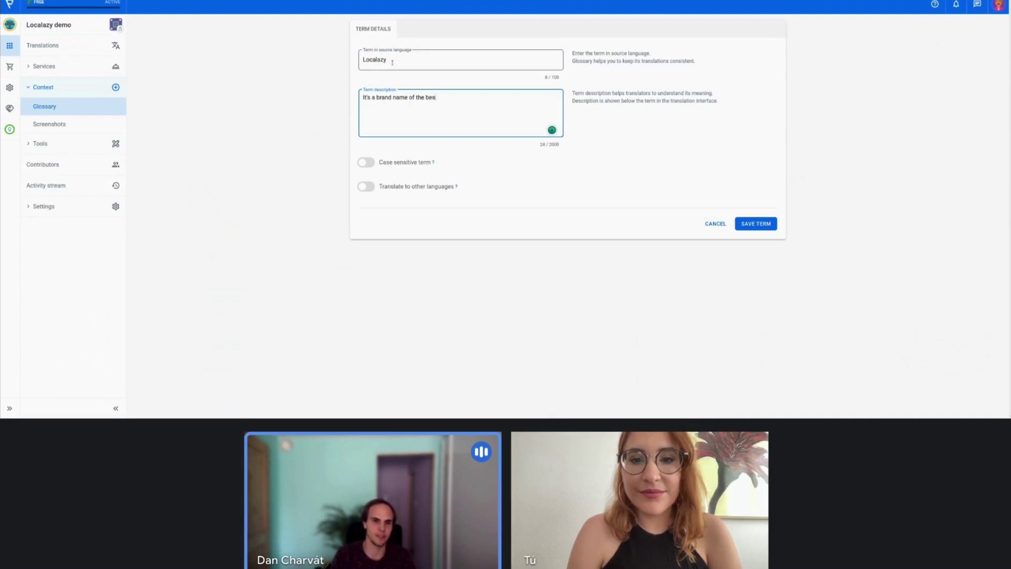
pyautogui.write('t TMS ever.')
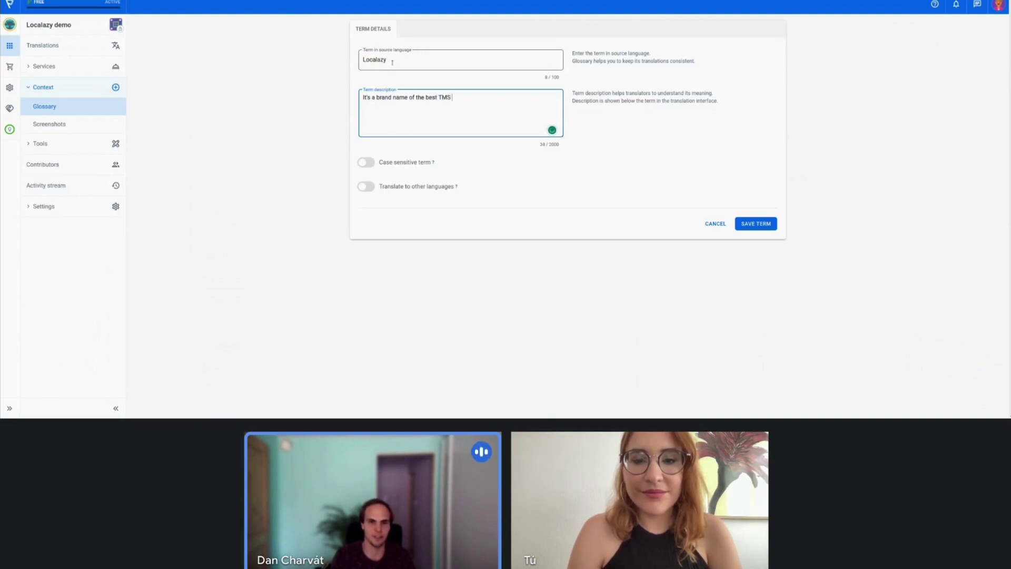
# Mark the Localazy term as case-sensitive and save it to the glossary
pyautogui.moveTo(435, 163)
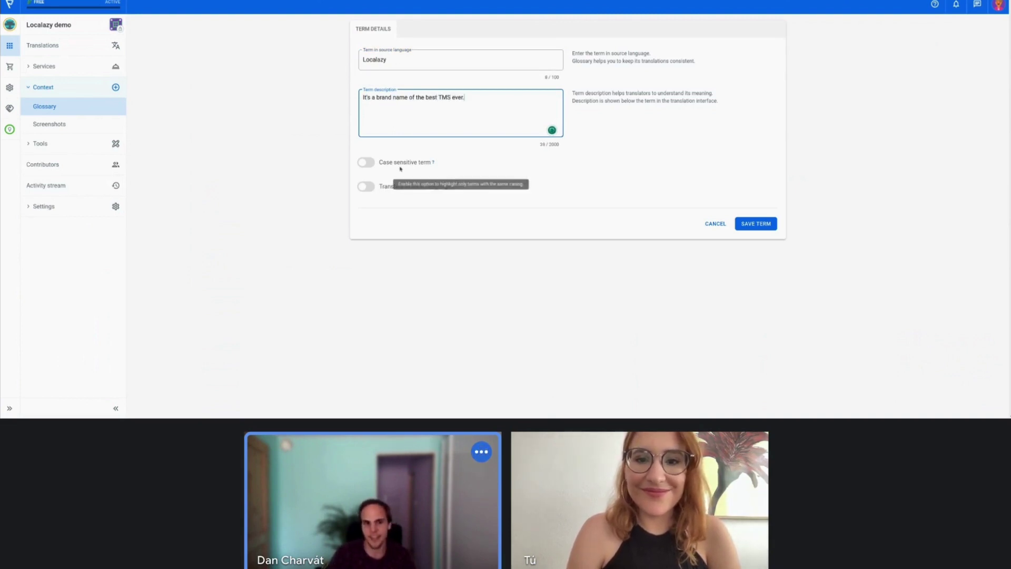
pyautogui.click(410, 164)
pyautogui.doubleClick(432, 57)
pyautogui.click(378, 58)
pyautogui.doubleClick(394, 62)
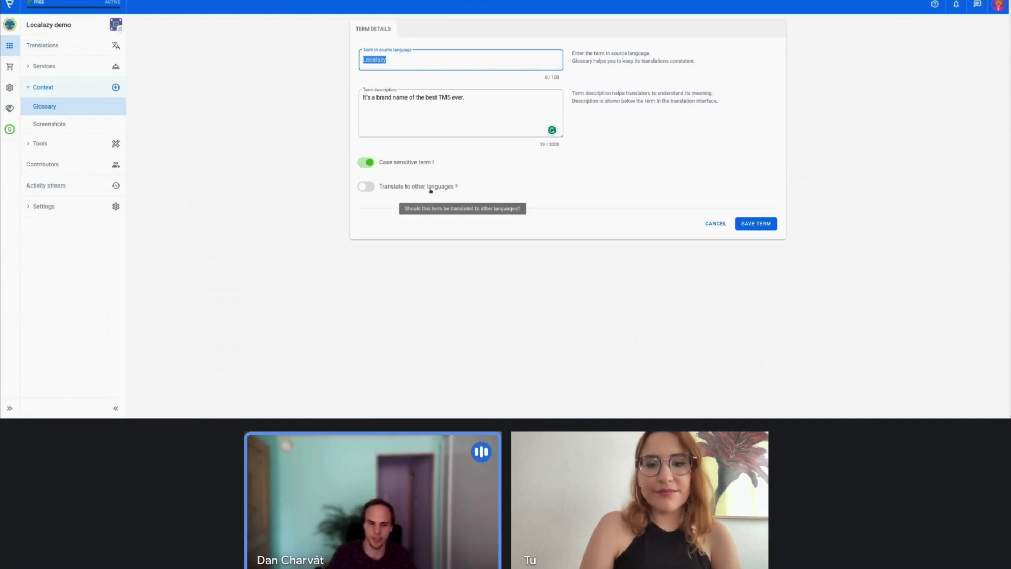
pyautogui.click(764, 225)
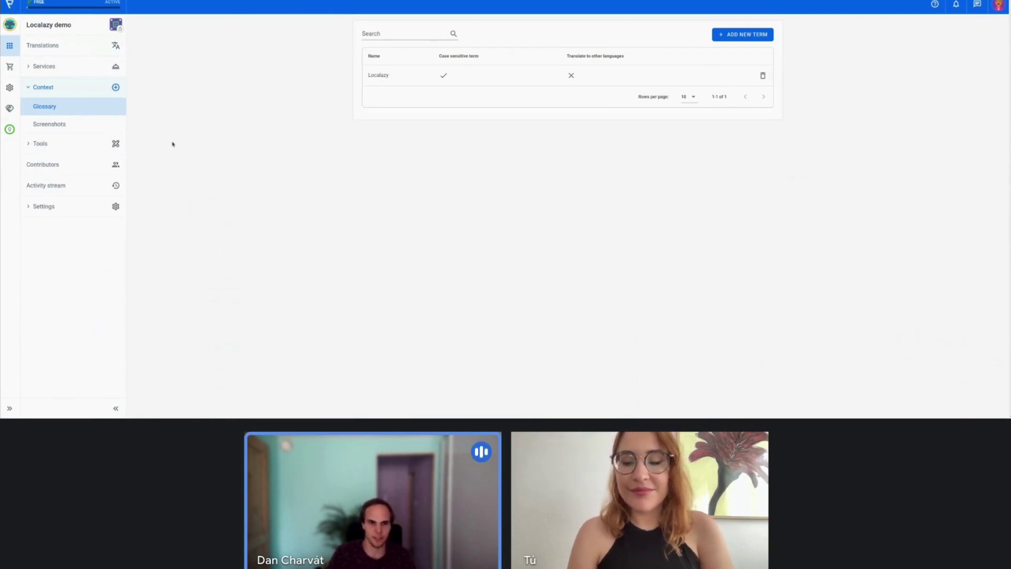
# Go to the project's Contributors page and open the invite-by-email form
pyautogui.click(106, 45)
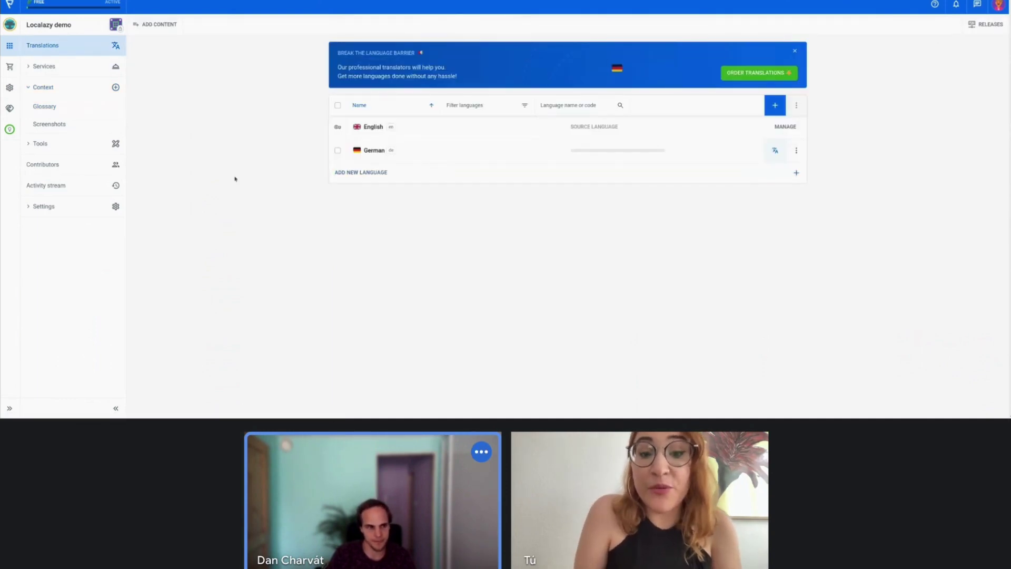
pyautogui.click(113, 167)
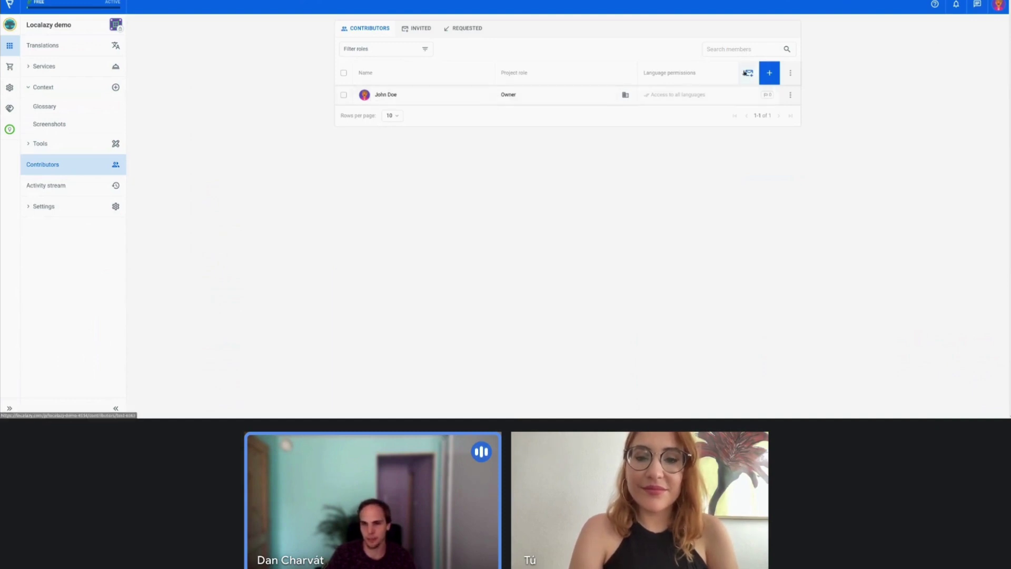
pyautogui.click(747, 73)
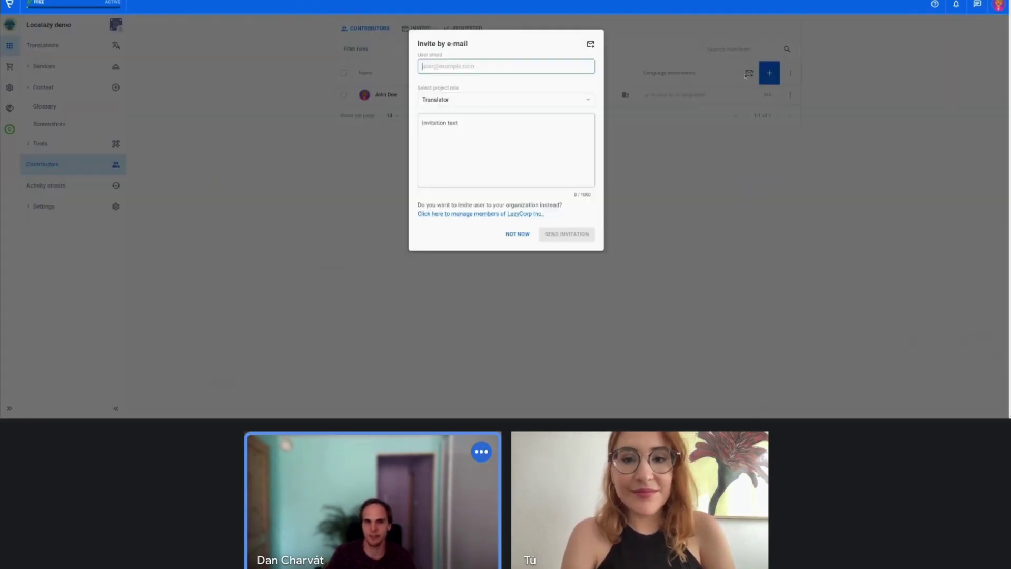
# Check the project roles, dismiss the invitation unsent, and return to the languages list
pyautogui.click(468, 100)
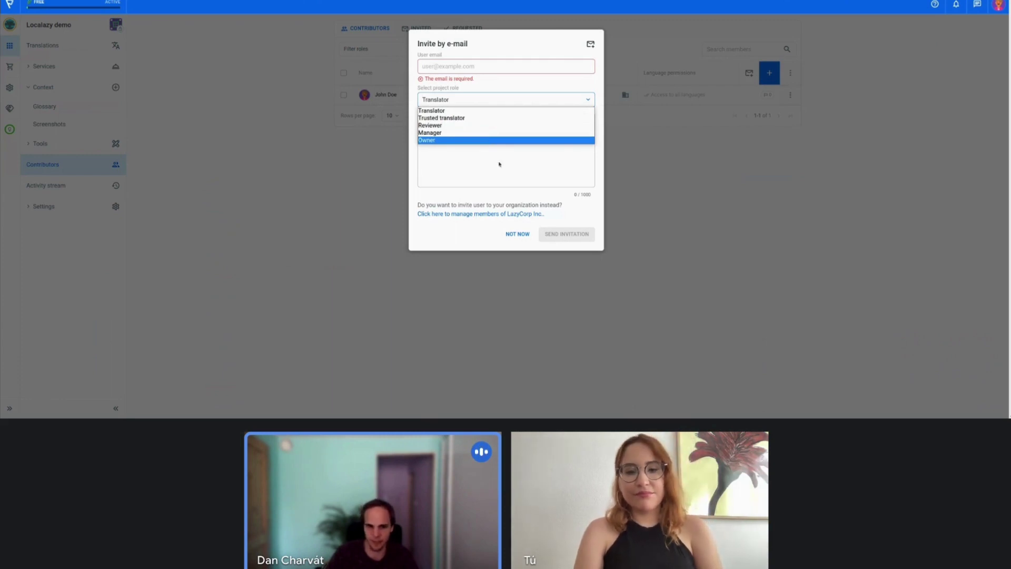
pyautogui.click(526, 245)
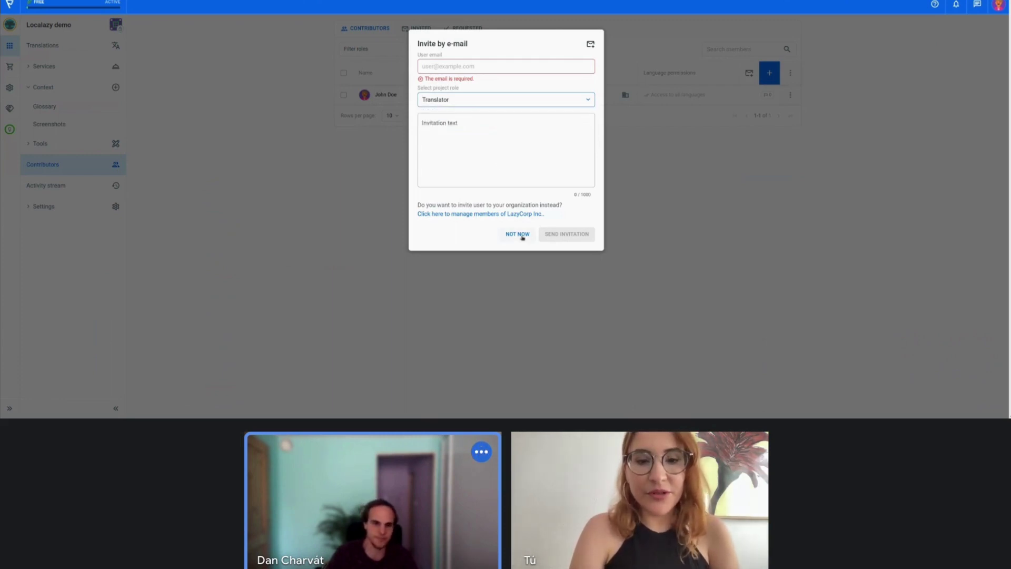
pyautogui.click(518, 235)
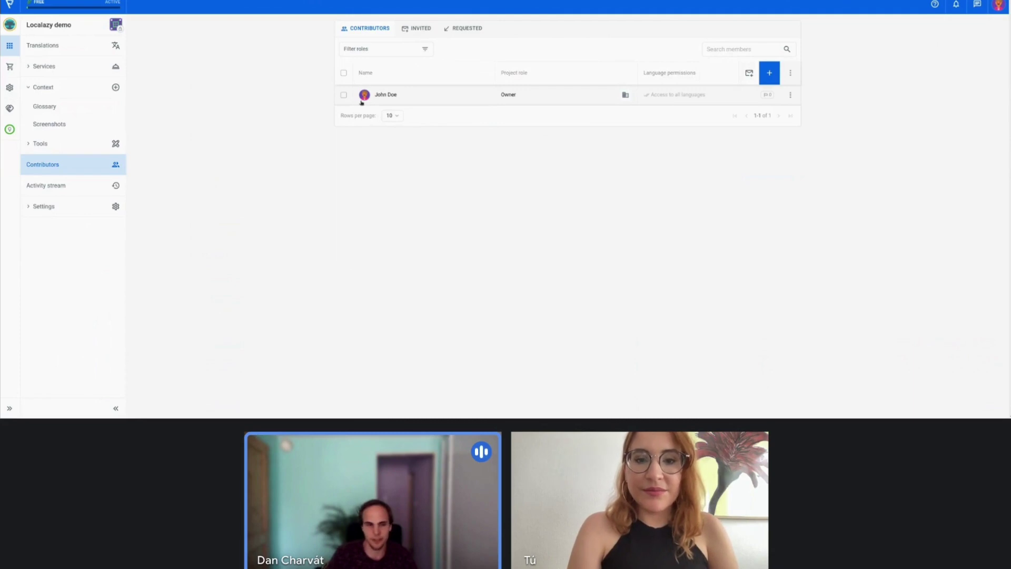
pyautogui.click(94, 50)
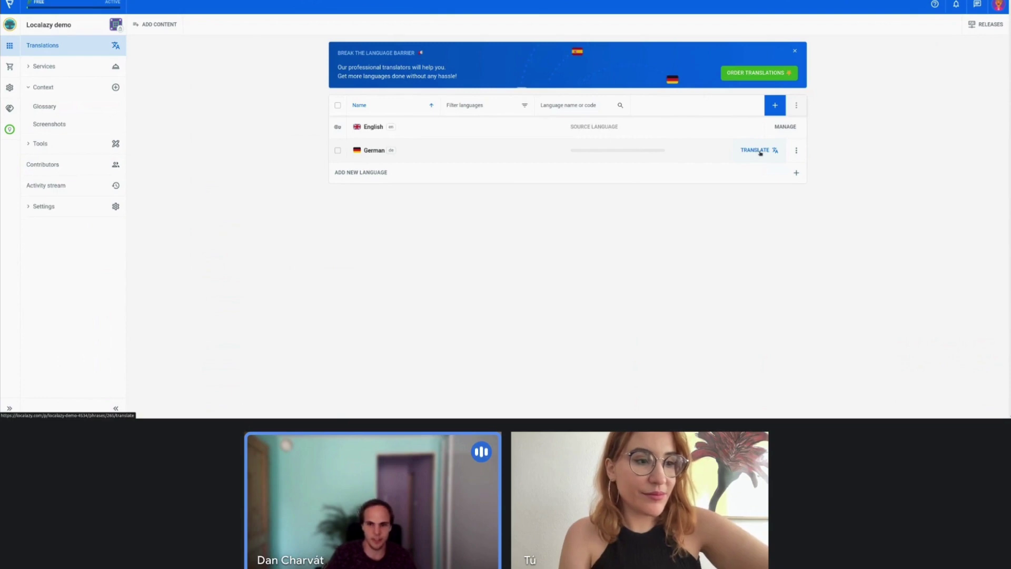
# Start translating the project into German from the German row
pyautogui.click(755, 151)
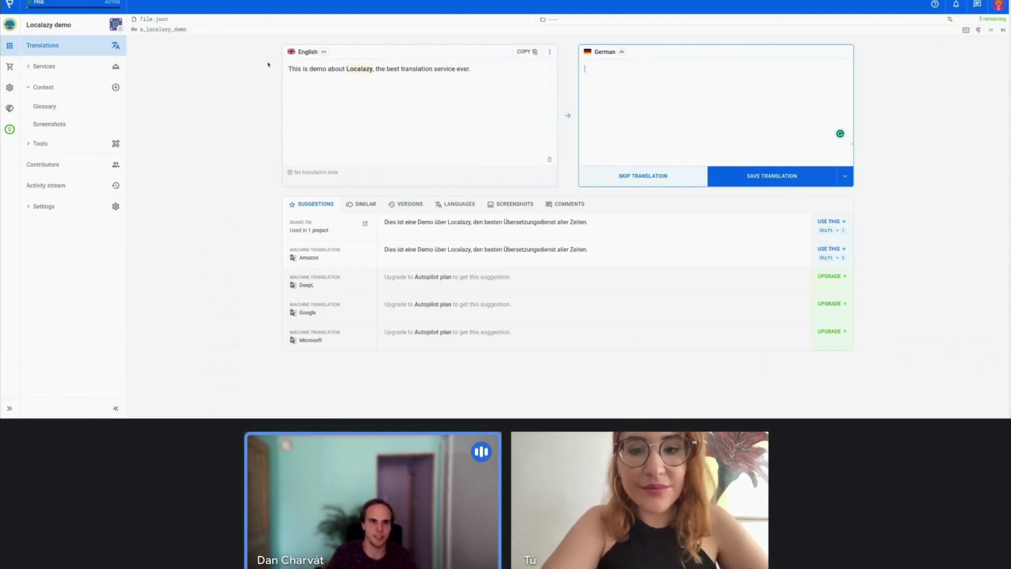
# Enter the test translation "Provide a random translation" in the German field, then select it all
pyautogui.moveTo(472, 76); pyautogui.dragTo(334, 74)
pyautogui.click(402, 93)
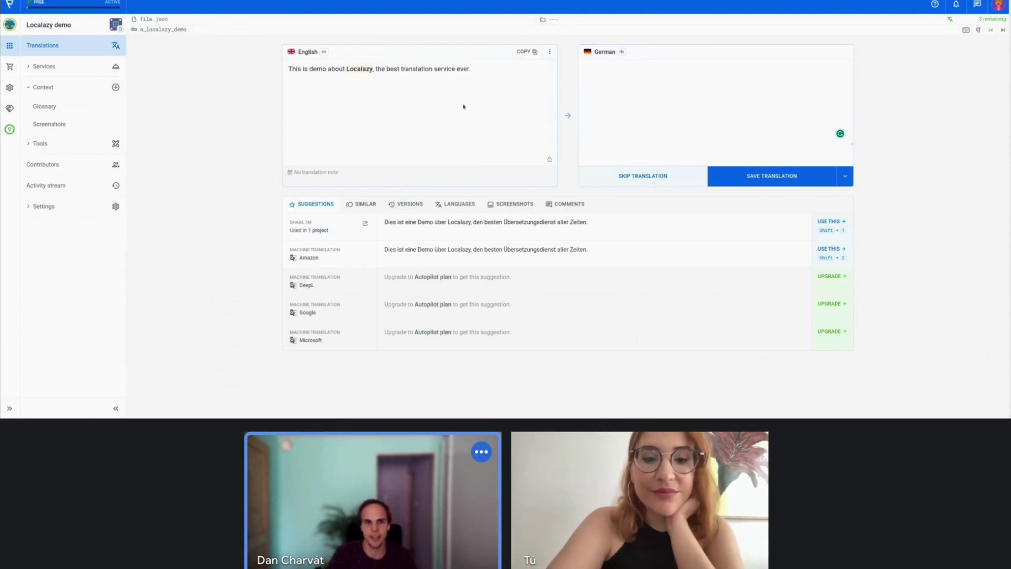
pyautogui.moveTo(369, 72)
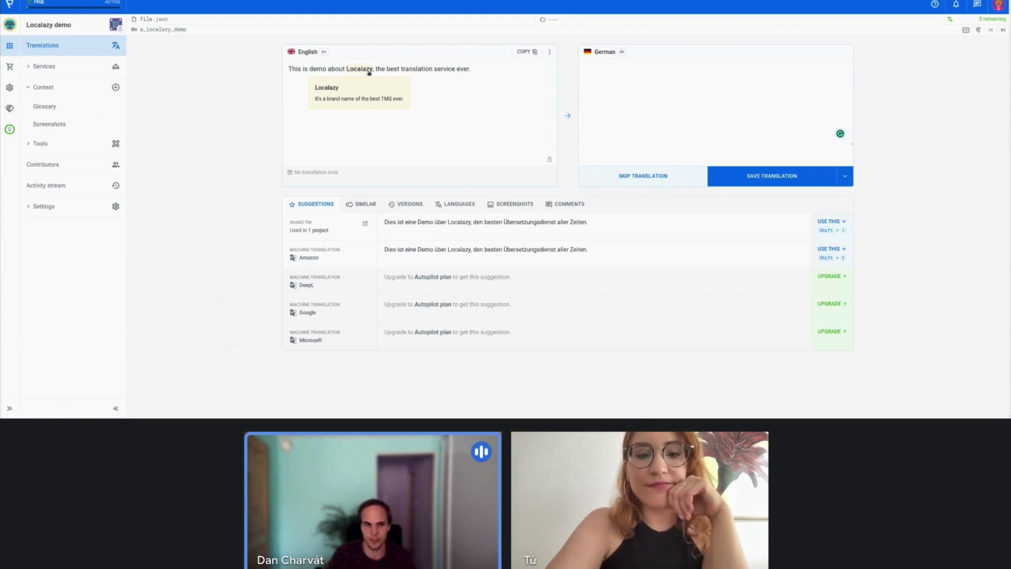
pyautogui.click(662, 89)
pyautogui.write('Provi')
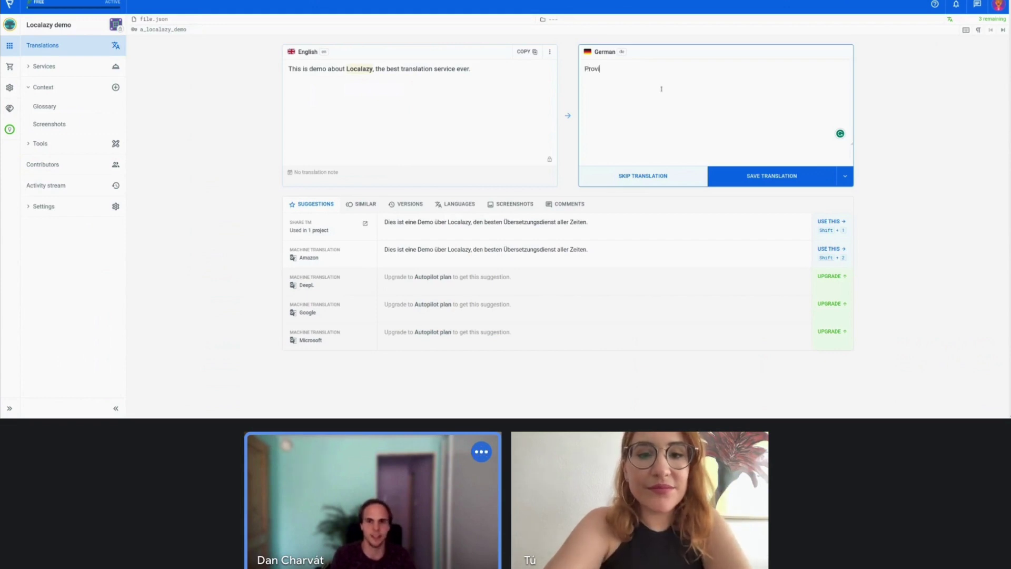
pyautogui.write('de a random translation')
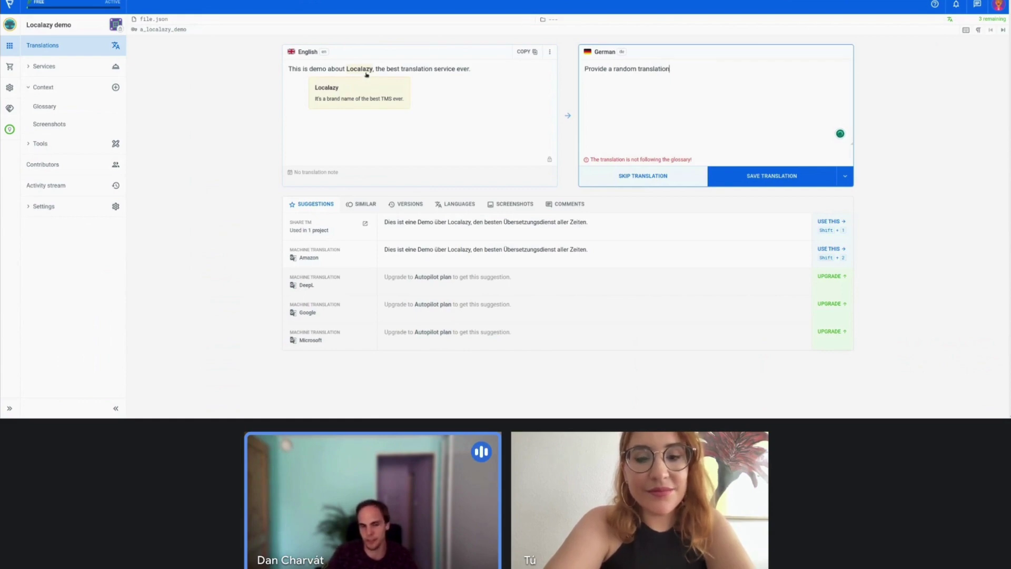
pyautogui.moveTo(679, 159)
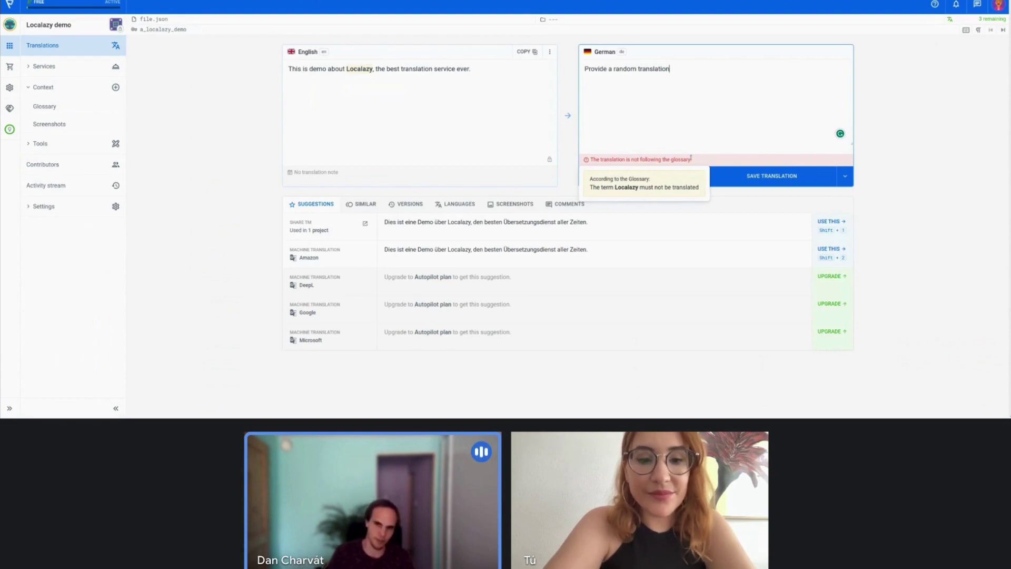
pyautogui.hotkey('ctrl', 'a')
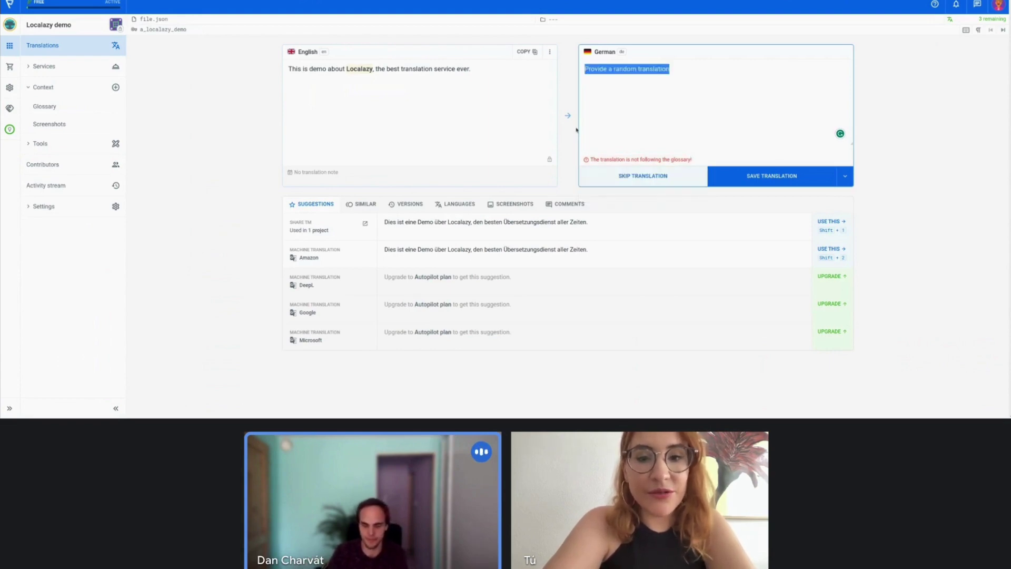
# Replace the test text with the first shared-memory suggestion and save the demo string's translation
pyautogui.press('BackSpace')
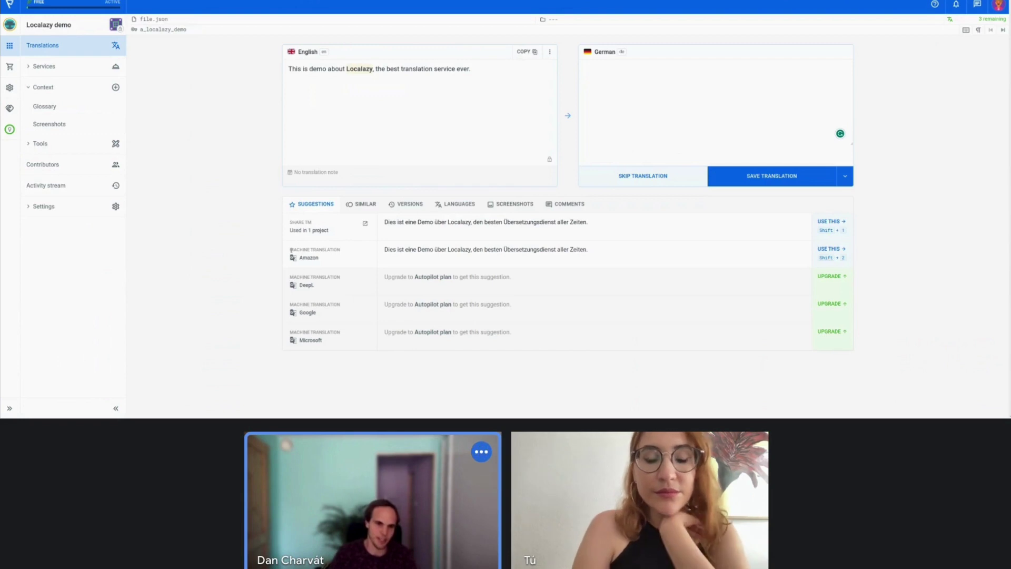
pyautogui.moveTo(291, 251); pyautogui.dragTo(337, 258)
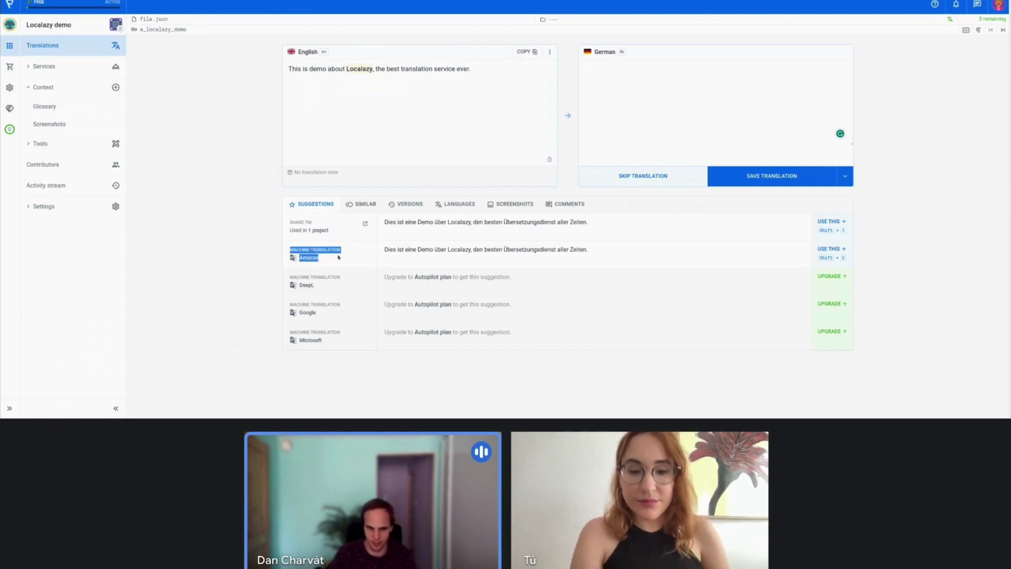
pyautogui.click(364, 254)
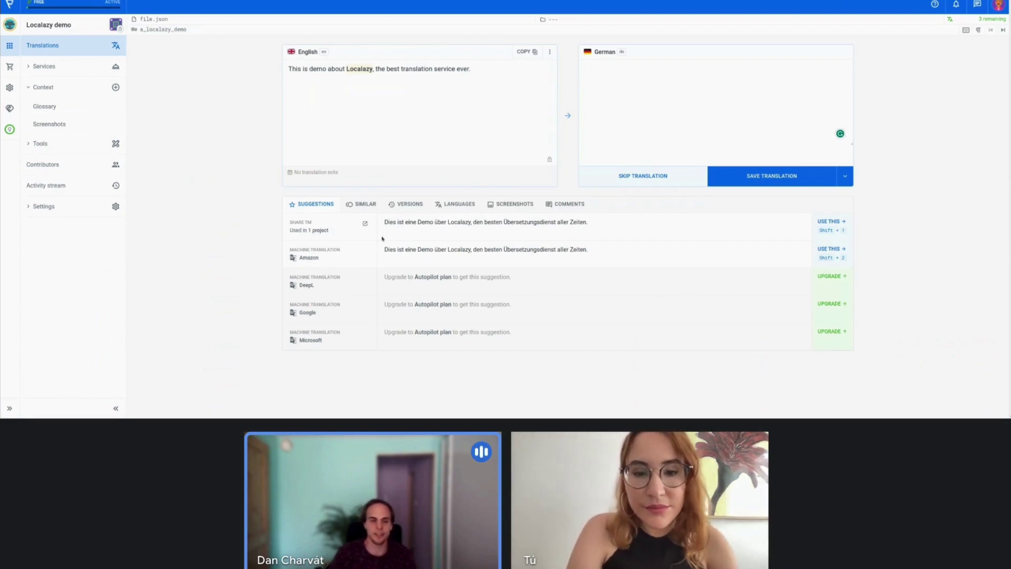
pyautogui.moveTo(329, 232); pyautogui.dragTo(291, 223)
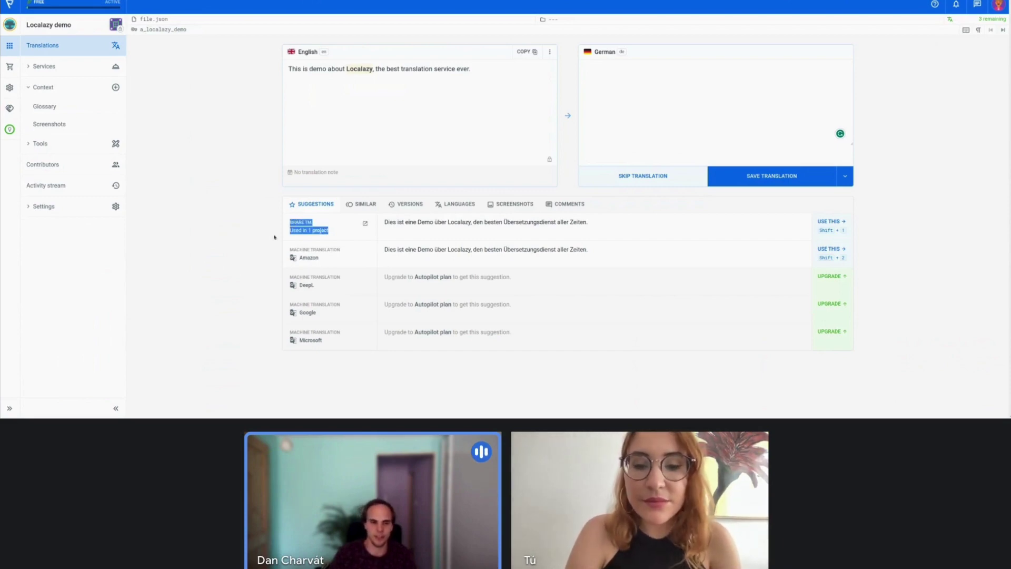
pyautogui.click(275, 238)
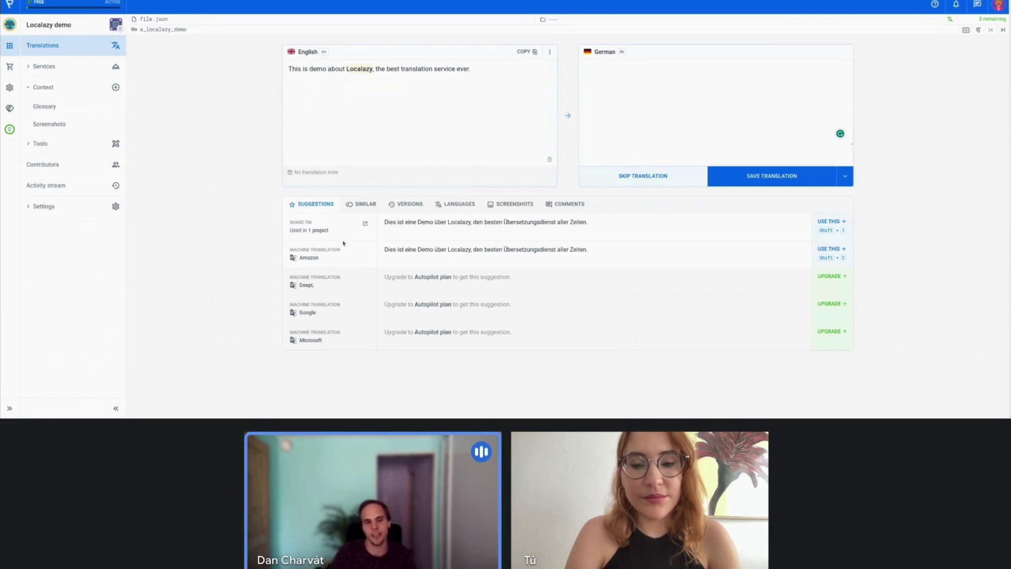
pyautogui.moveTo(476, 90); pyautogui.dragTo(296, 69)
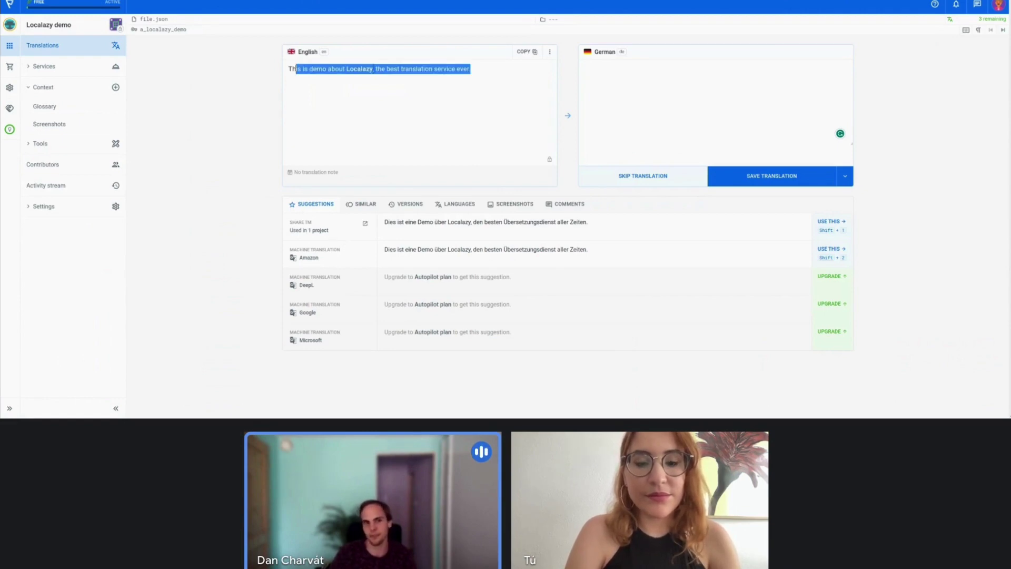
pyautogui.moveTo(337, 240); pyautogui.dragTo(308, 232)
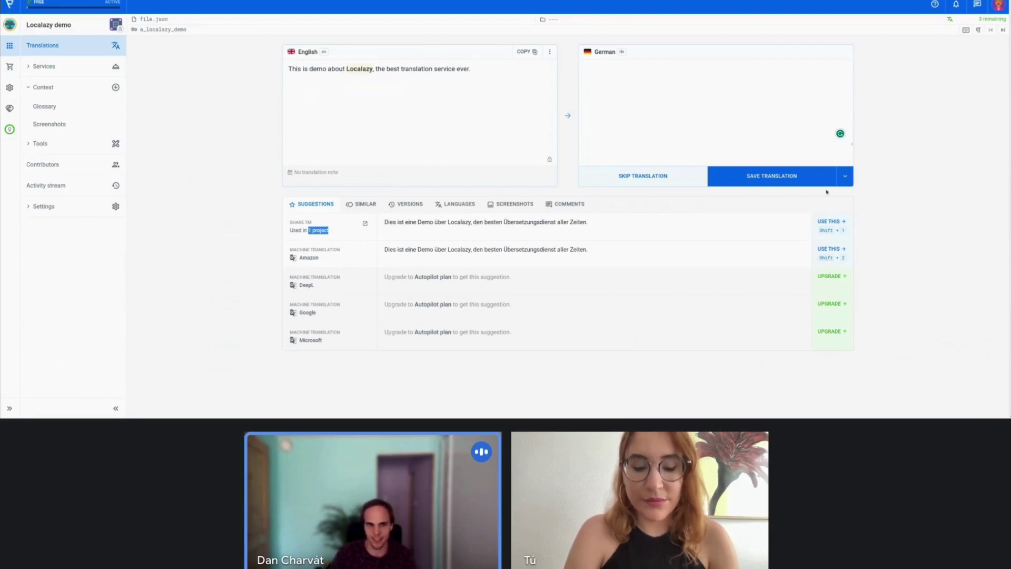
pyautogui.click(685, 126)
pyautogui.hotkey('shift', '1')
pyautogui.click(763, 177)
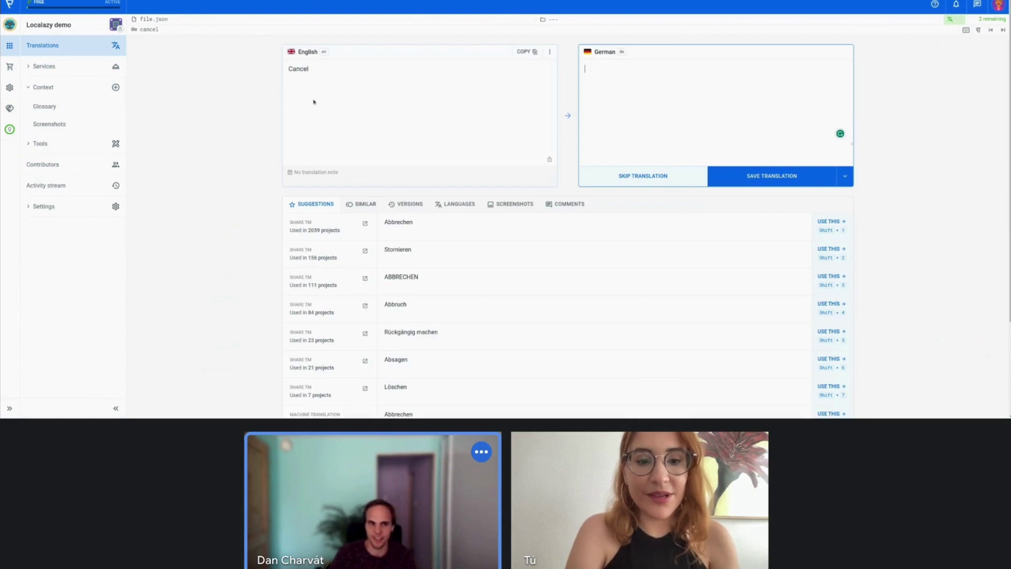
# Fill the Cancel string's German field with the shared-TM suggestion Abbrechen
pyautogui.doubleClick(293, 70)
pyautogui.click(301, 138)
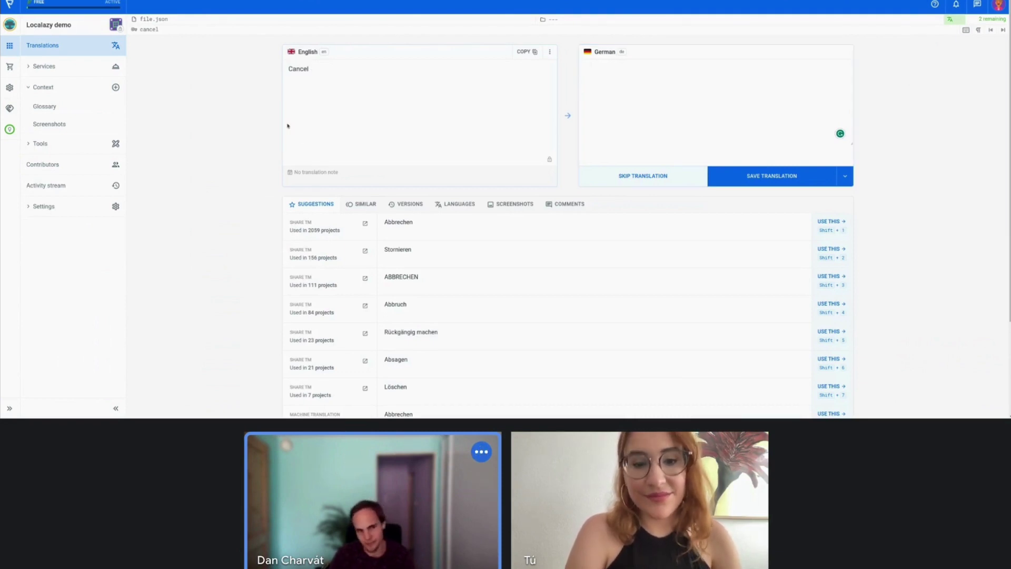
pyautogui.moveTo(328, 230); pyautogui.dragTo(302, 231)
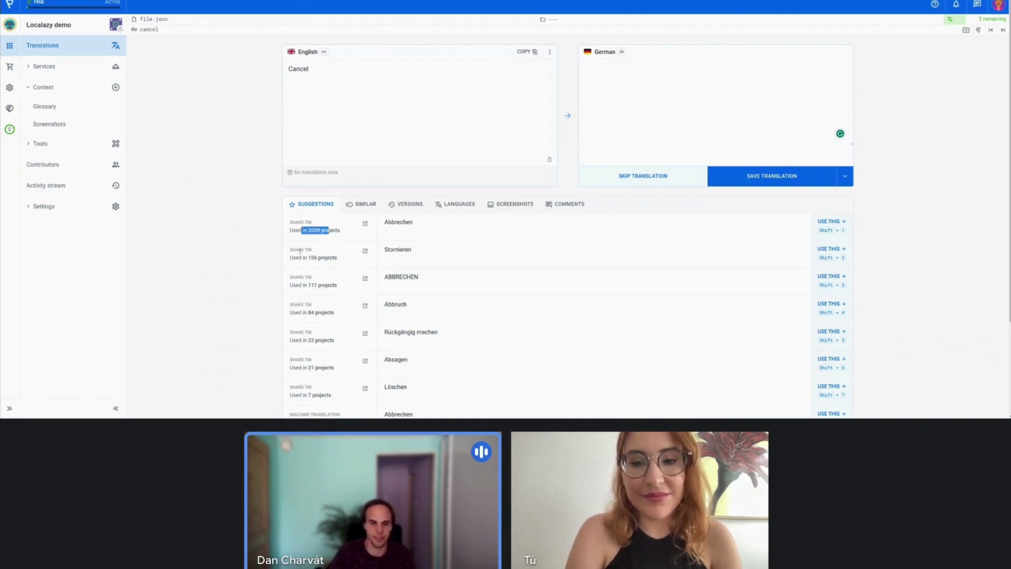
pyautogui.click(268, 240)
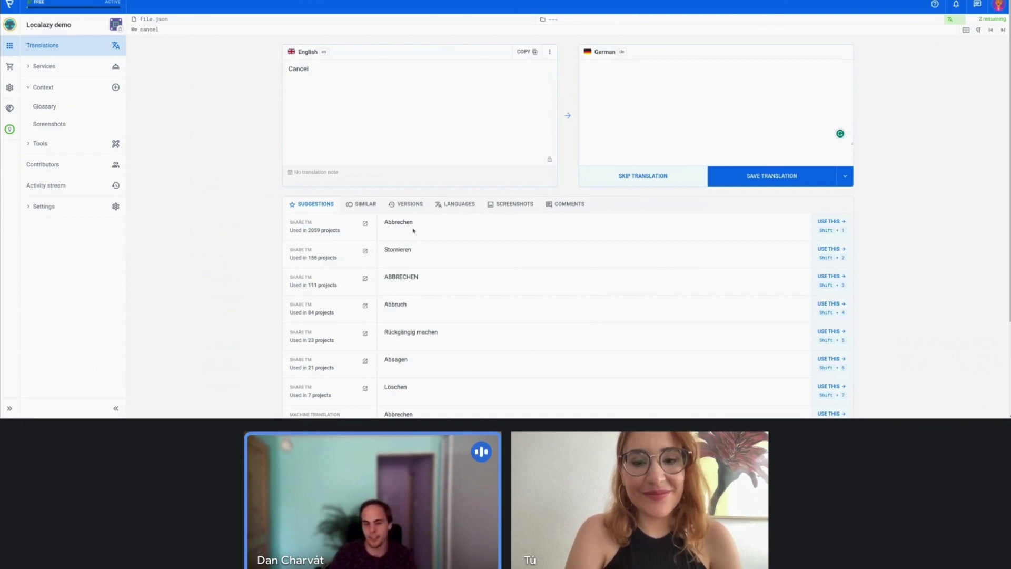
pyautogui.click(828, 221)
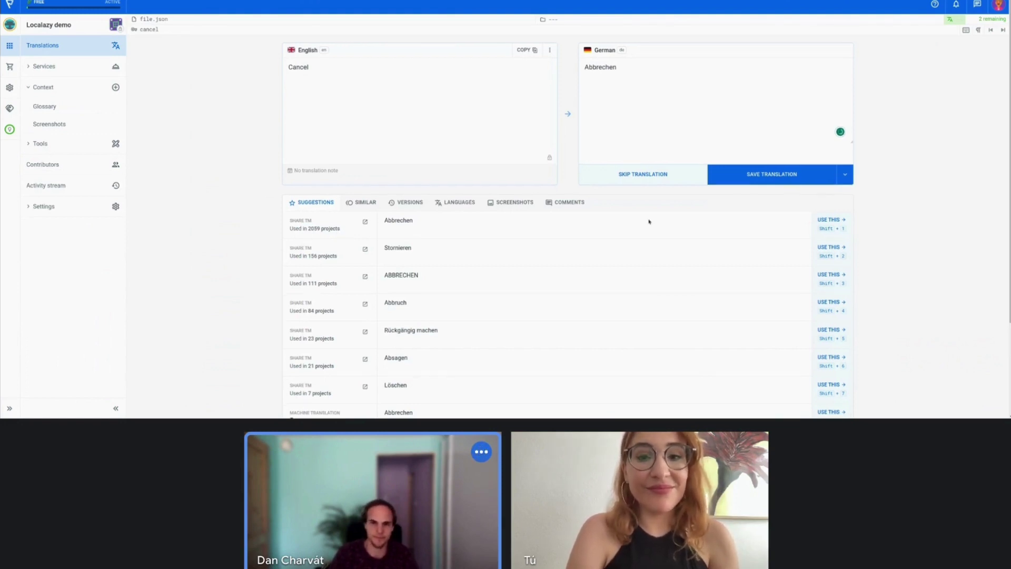
# Review the Amazon and Google machine suggestions, then save Abbrechen for Cancel
pyautogui.scroll(-3, 750, 210)
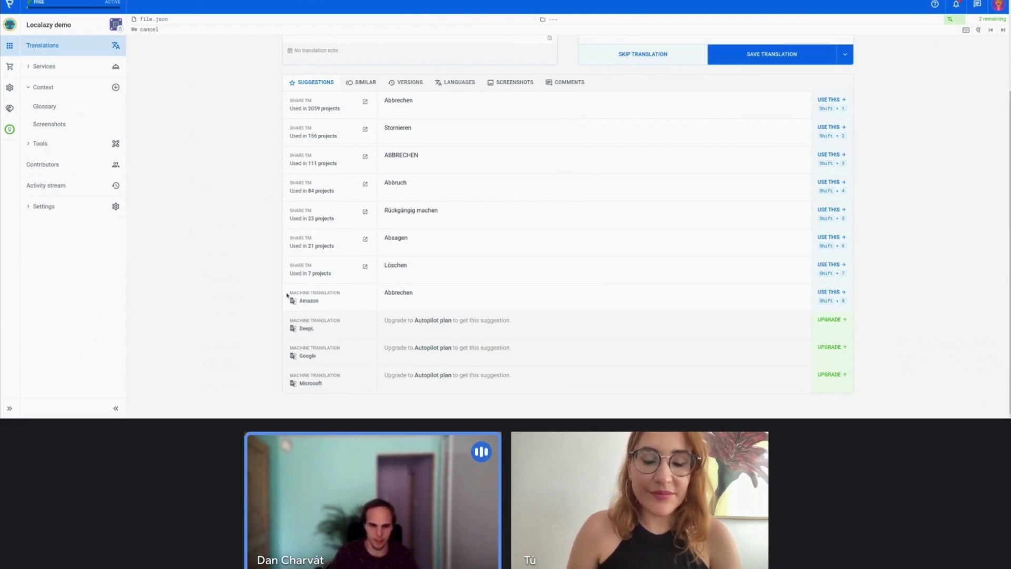
pyautogui.moveTo(289, 291); pyautogui.dragTo(334, 301)
pyautogui.click(318, 316)
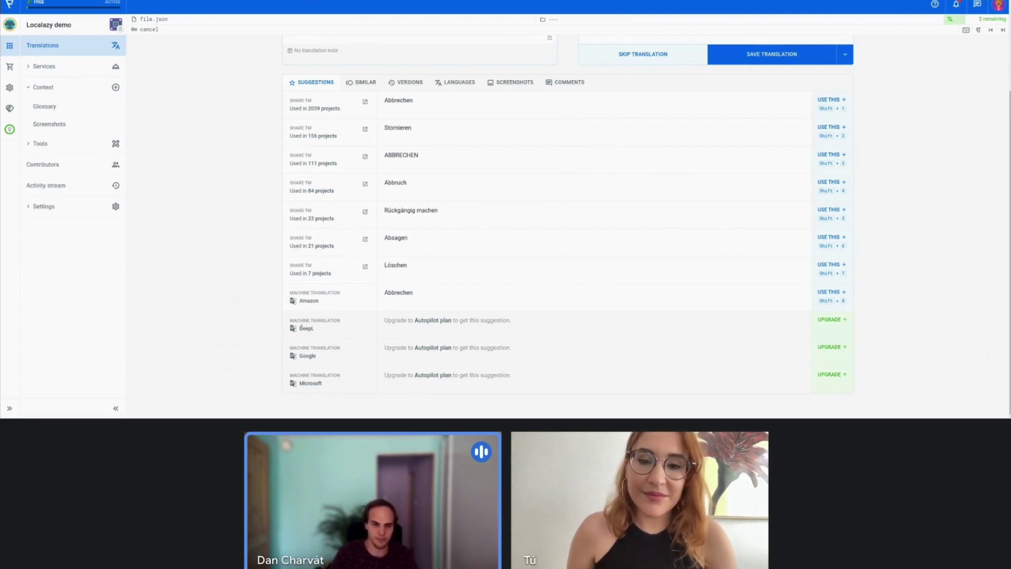
pyautogui.moveTo(303, 356); pyautogui.dragTo(315, 384)
pyautogui.moveTo(414, 320); pyautogui.dragTo(455, 321)
pyautogui.scroll(2, 477, 366)
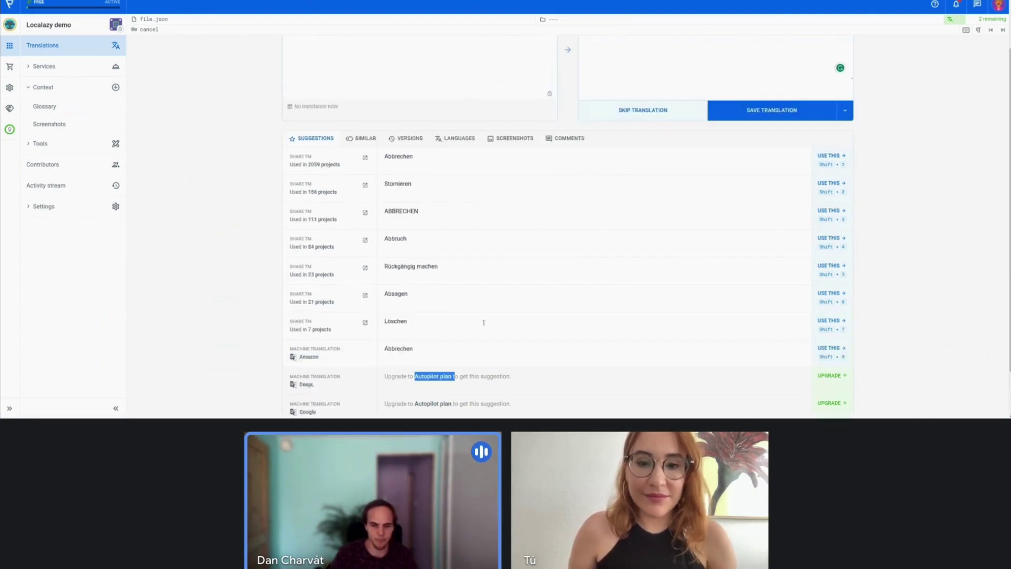
pyautogui.click(257, 287)
pyautogui.scroll(2, 258, 293)
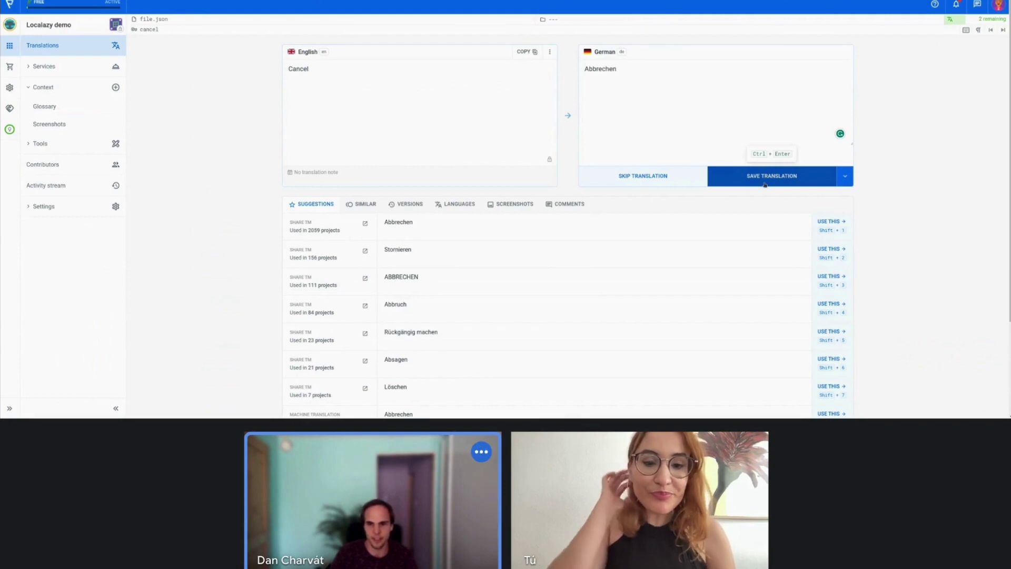
pyautogui.tripleClick(725, 139)
pyautogui.click(745, 174)
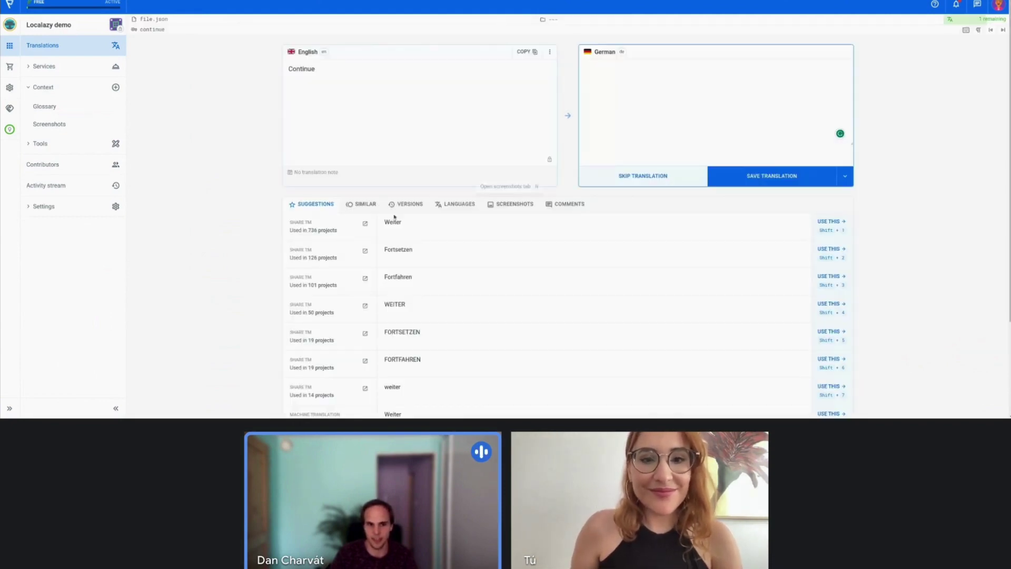
# Apply the top suggestion Weiter to the Continue string and save it
pyautogui.moveTo(338, 231); pyautogui.dragTo(304, 231)
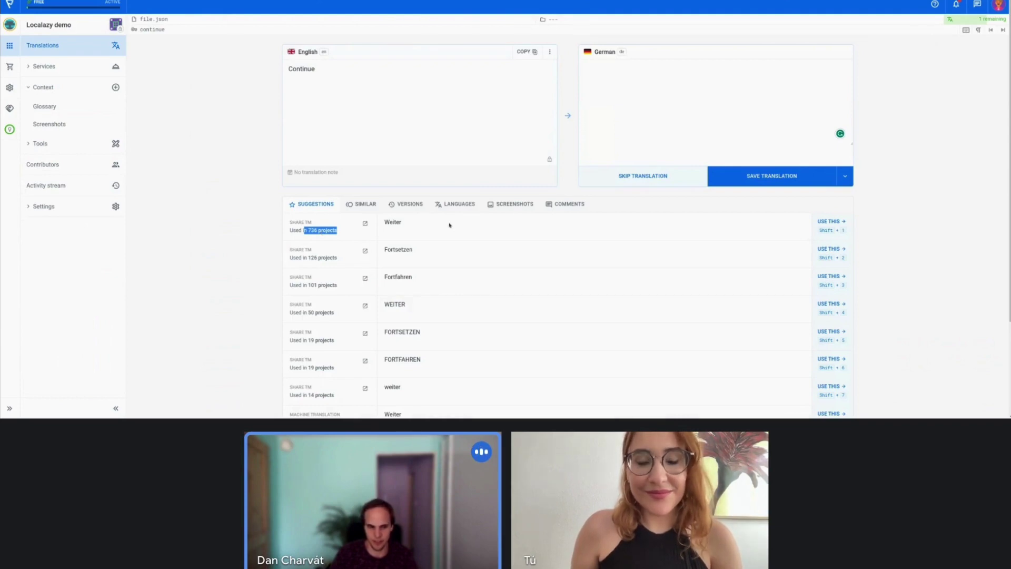
pyautogui.moveTo(449, 225); pyautogui.dragTo(382, 222)
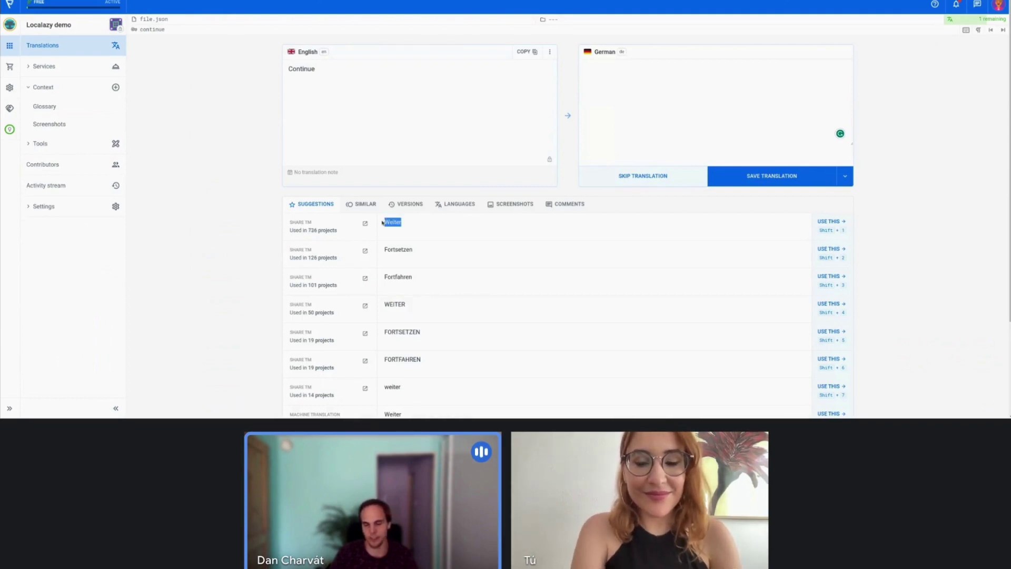
pyautogui.hotkey('shift', '1')
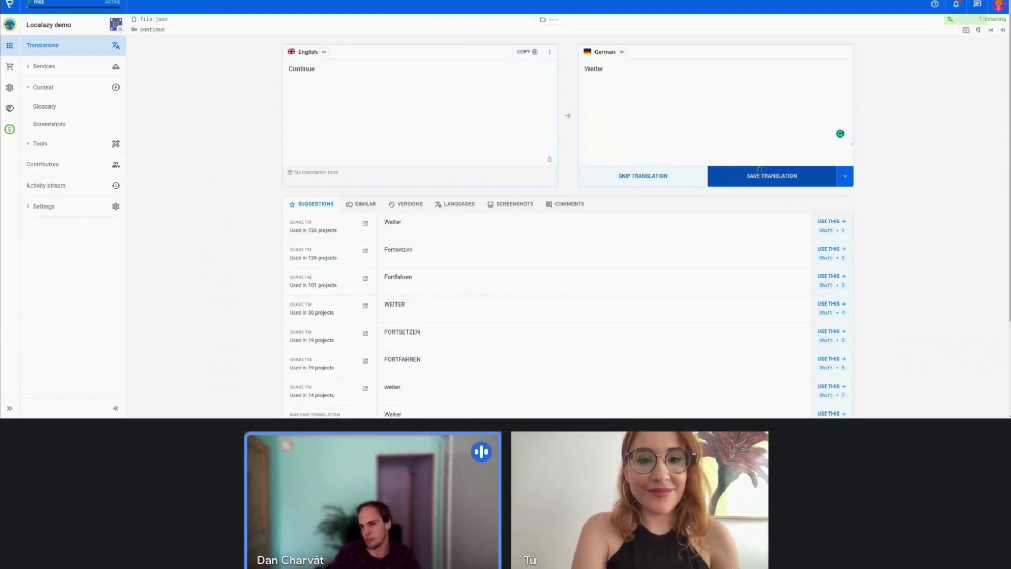
pyautogui.click(769, 176)
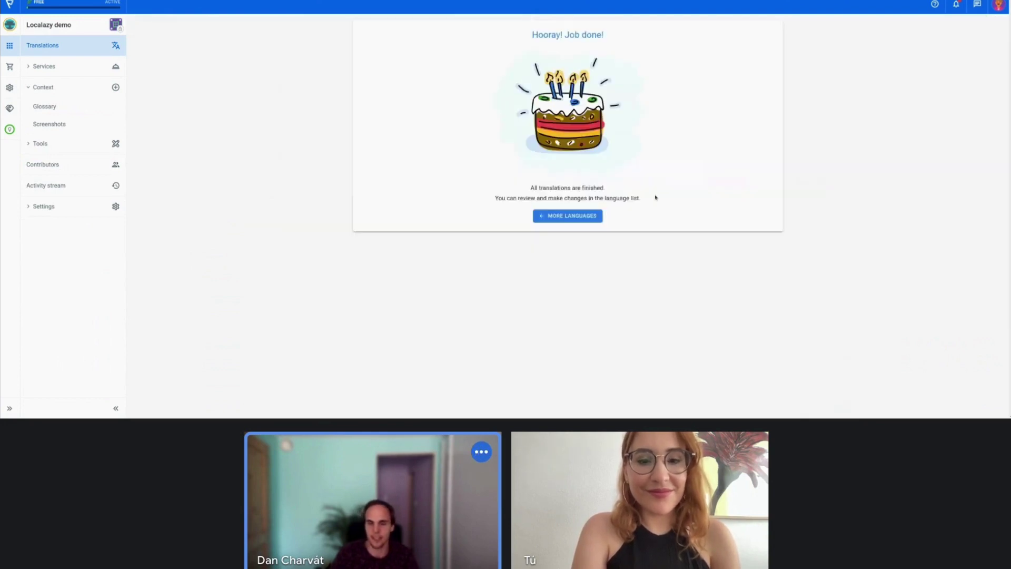
# Return to the languages list showing German fully translated, and expand the Tools section
pyautogui.click(551, 217)
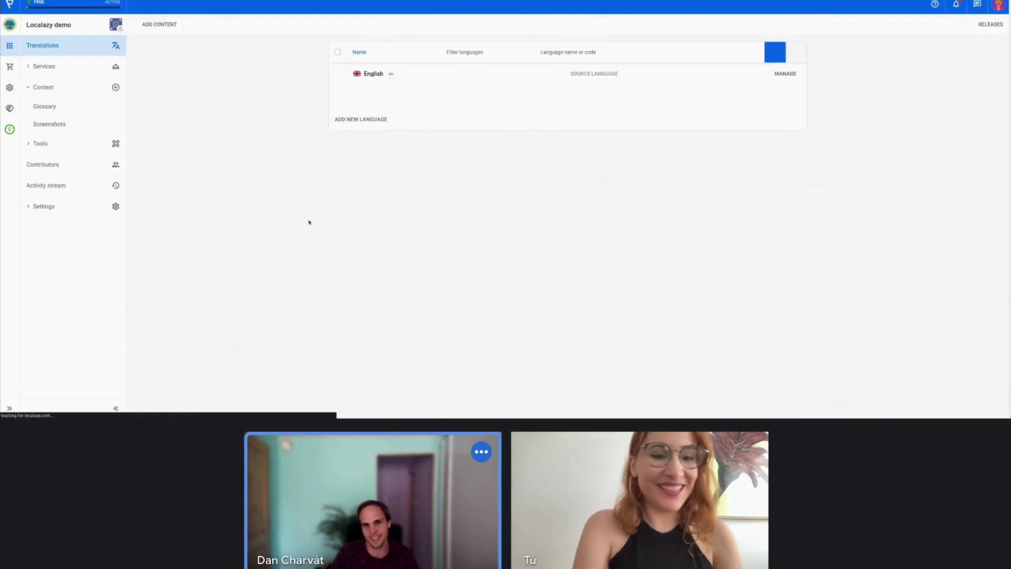
pyautogui.moveTo(641, 153)
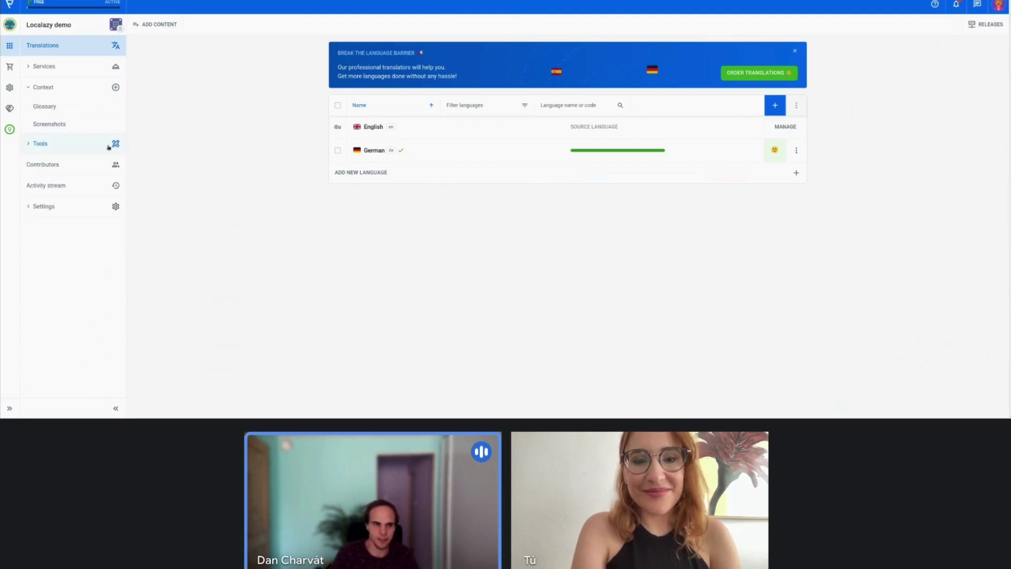
pyautogui.click(109, 146)
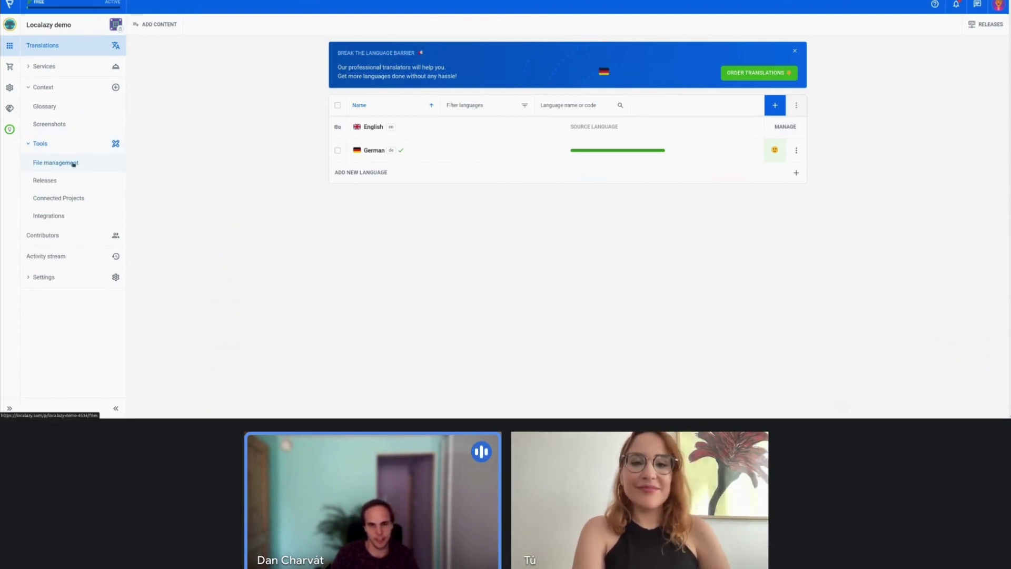
# Export and download file.json with German as the only included language
pyautogui.click(74, 163)
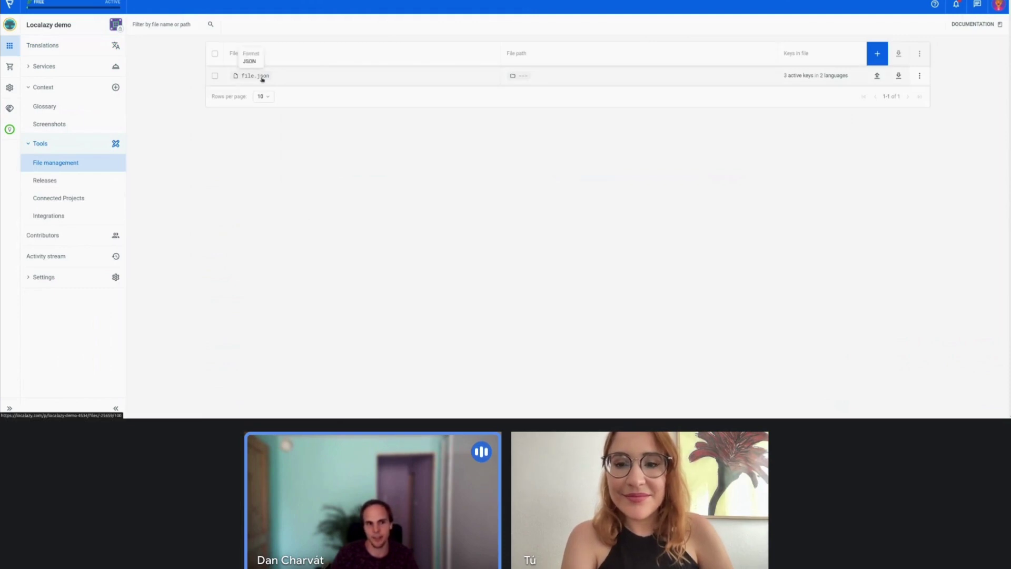
pyautogui.click(900, 79)
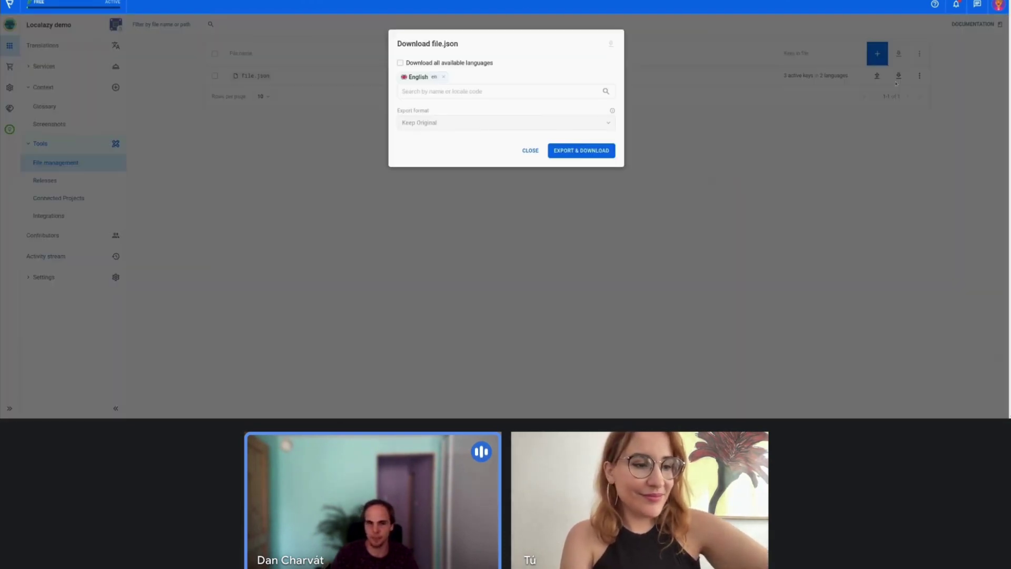
pyautogui.click(452, 93)
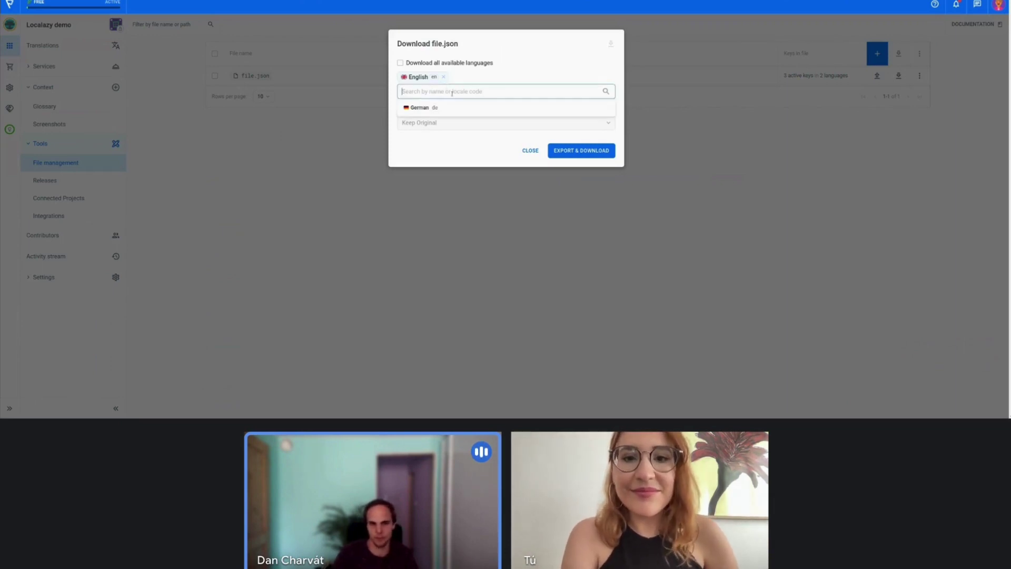
pyautogui.click(443, 108)
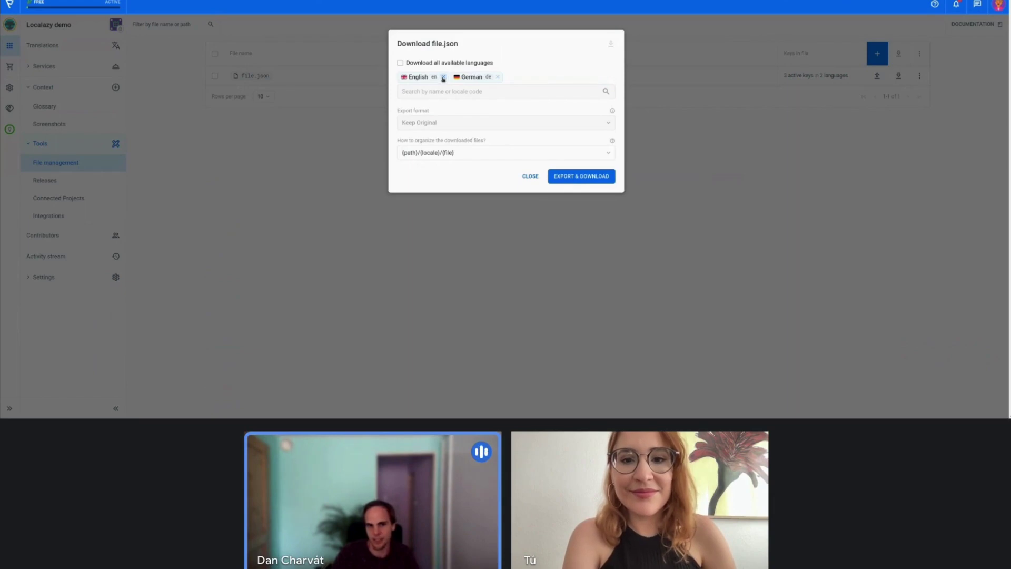
pyautogui.click(443, 78)
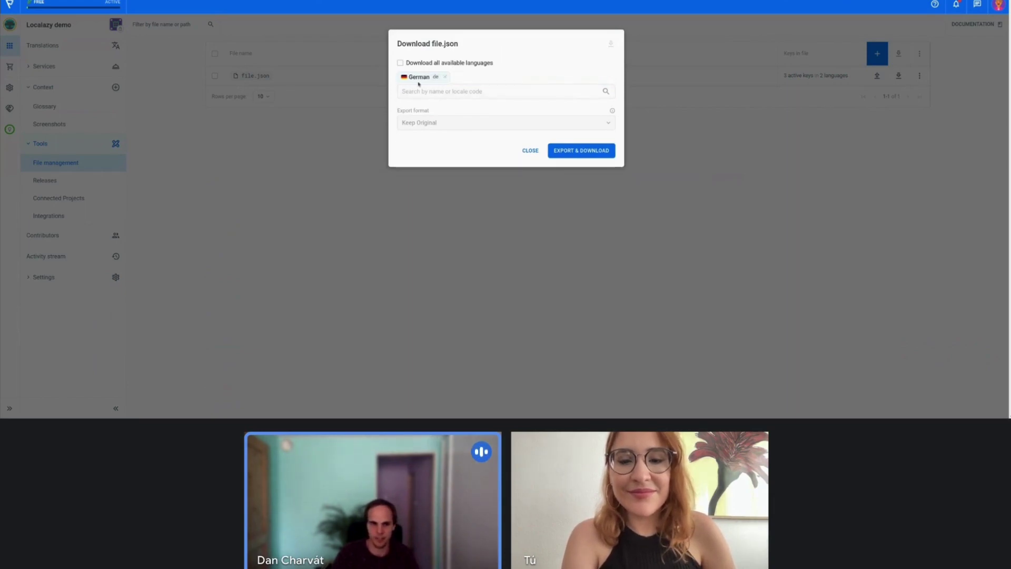
pyautogui.click(580, 151)
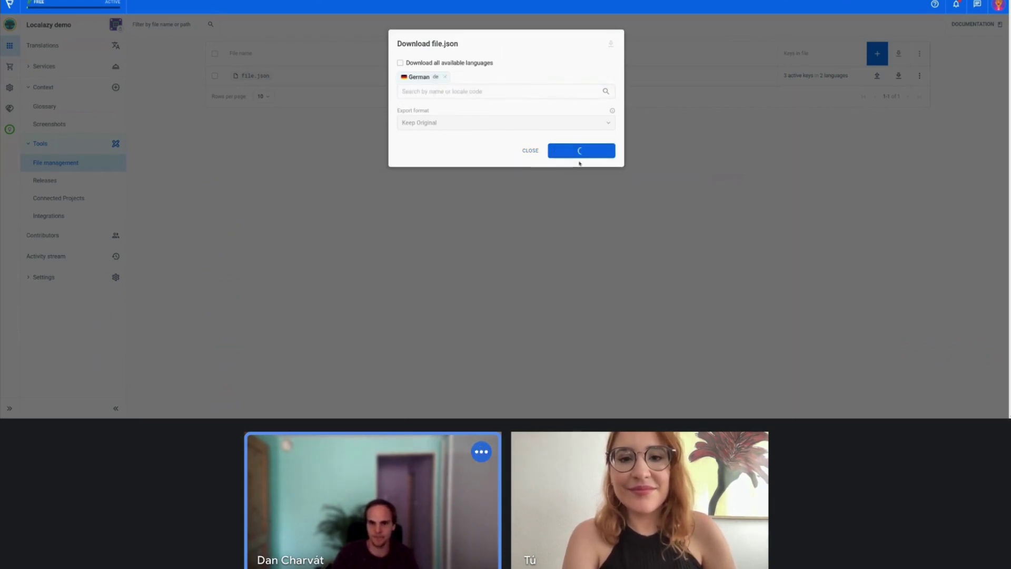
# Open the downloaded de.json from the Downloads folder in a text editor
pyautogui.hotkey('alt', 'Tab')
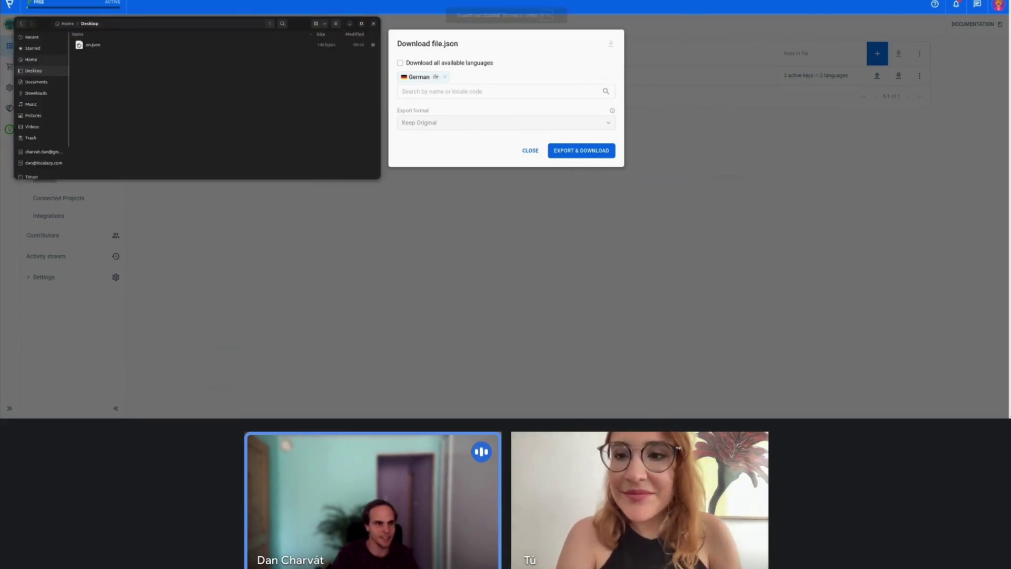
pyautogui.hotkey('alt', 'Up')
pyautogui.click(56, 71)
pyautogui.click(37, 92)
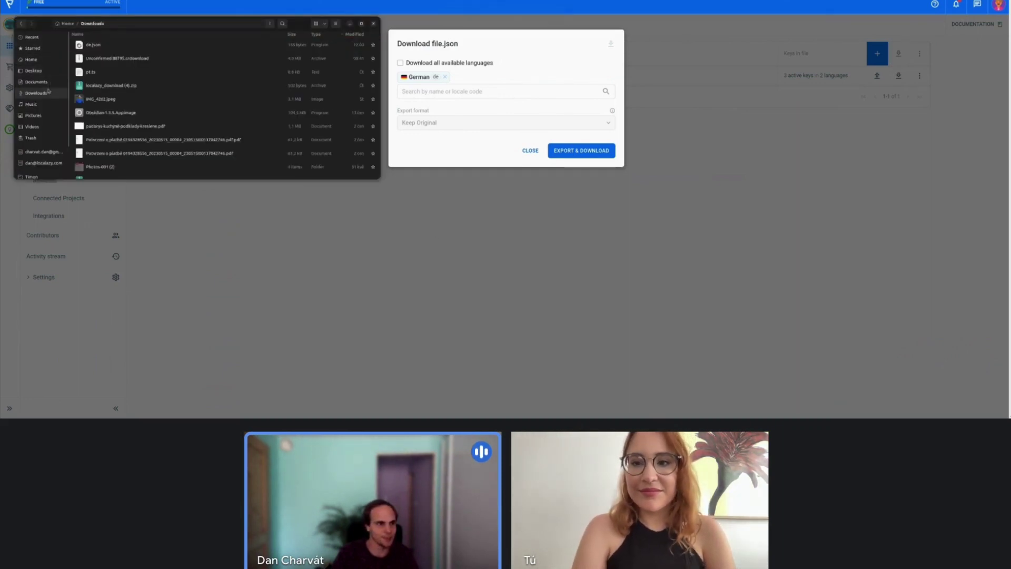
pyautogui.click(111, 47)
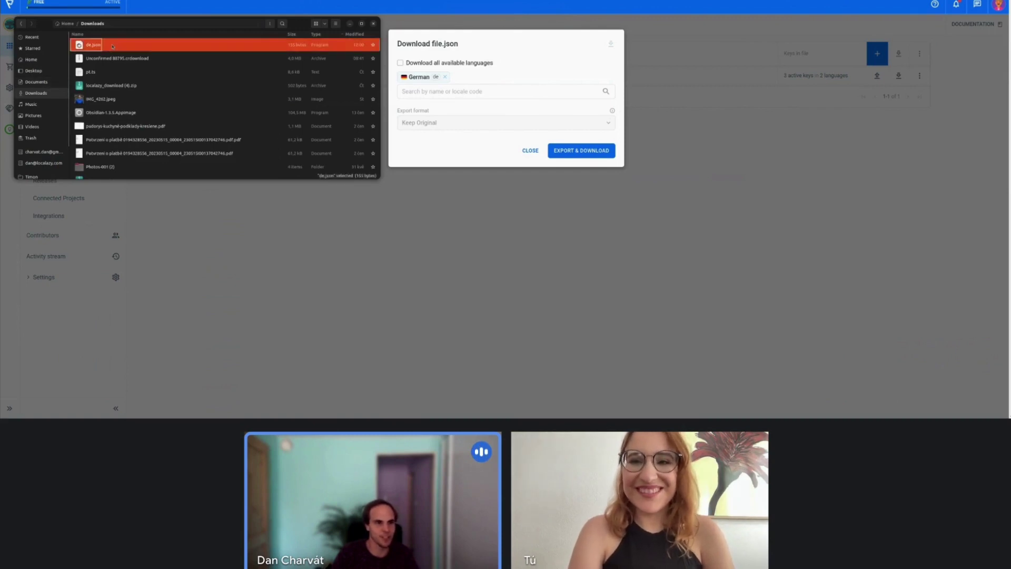
pyautogui.doubleClick(112, 46)
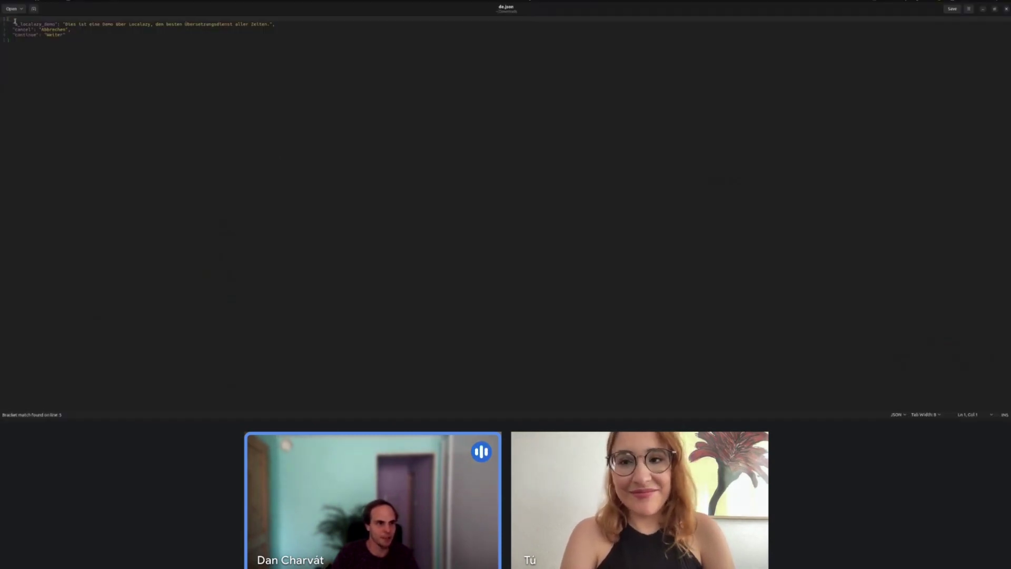
# Review de.json's contents, then close Localazy's download dialog and return to the project's Translations
pyautogui.hotkey('ctrl', 'a')
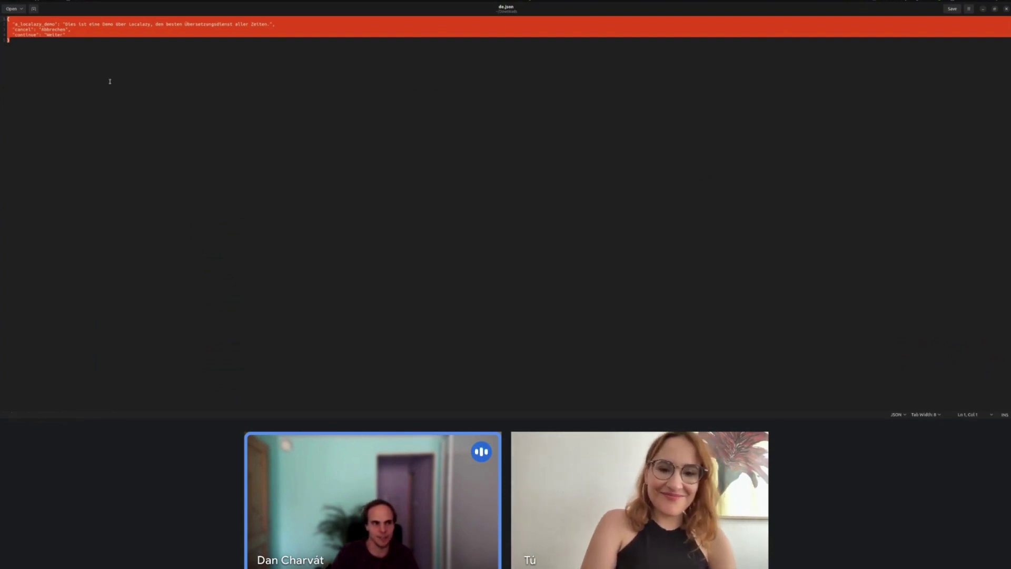
pyautogui.click(110, 81)
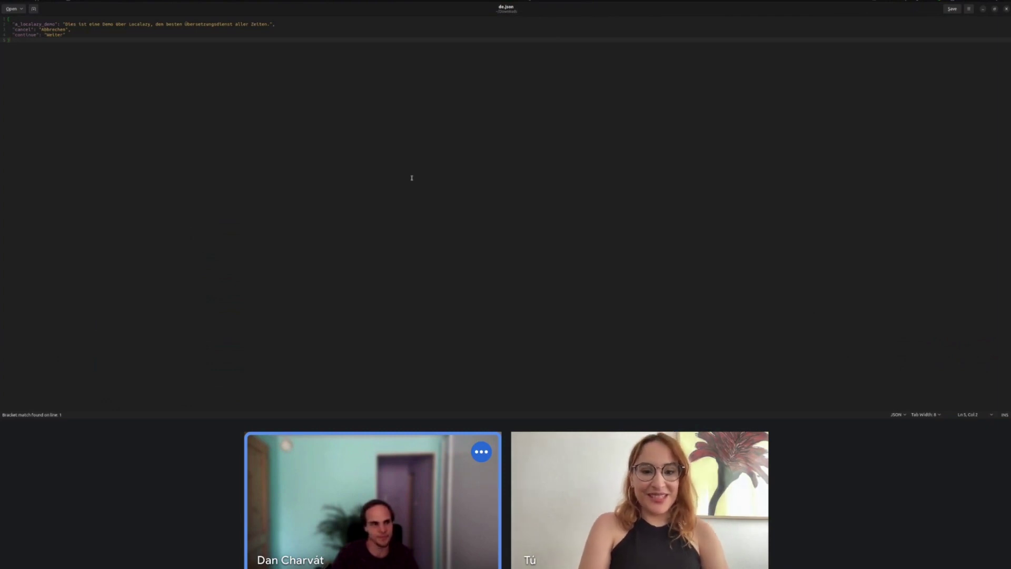
pyautogui.hotkey('alt', 'Tab')
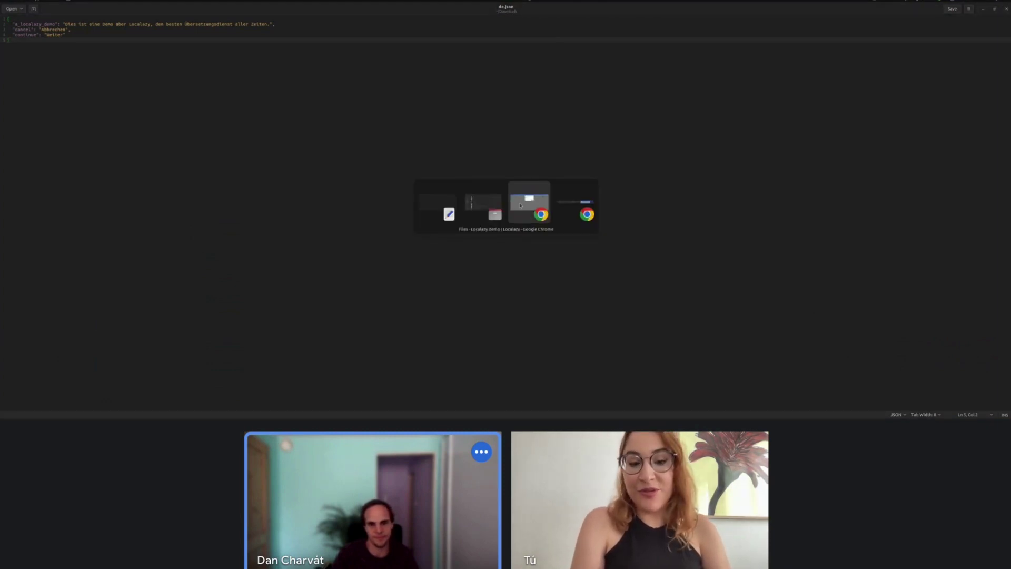
pyautogui.click(521, 204)
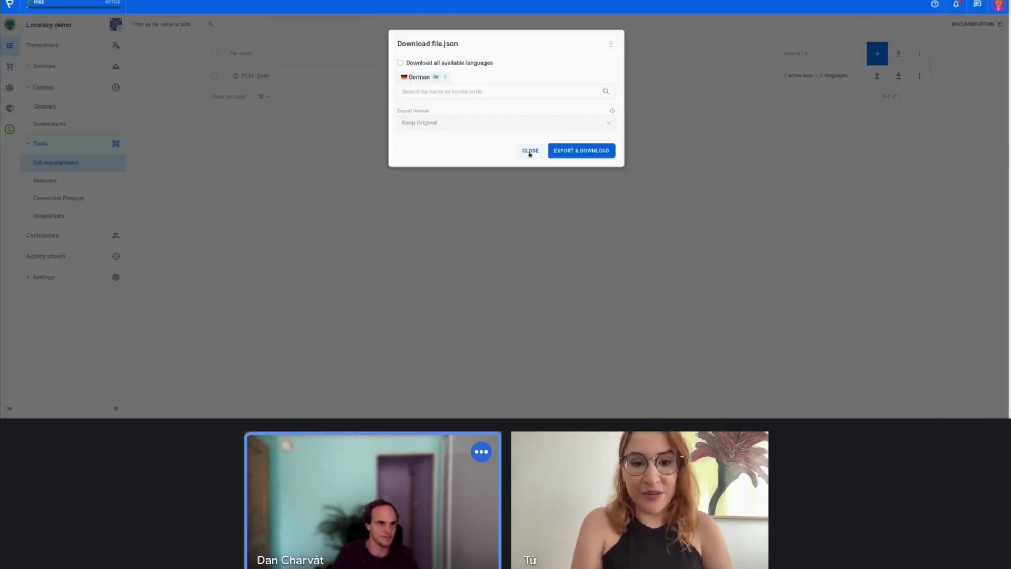
pyautogui.click(530, 152)
pyautogui.click(133, 57)
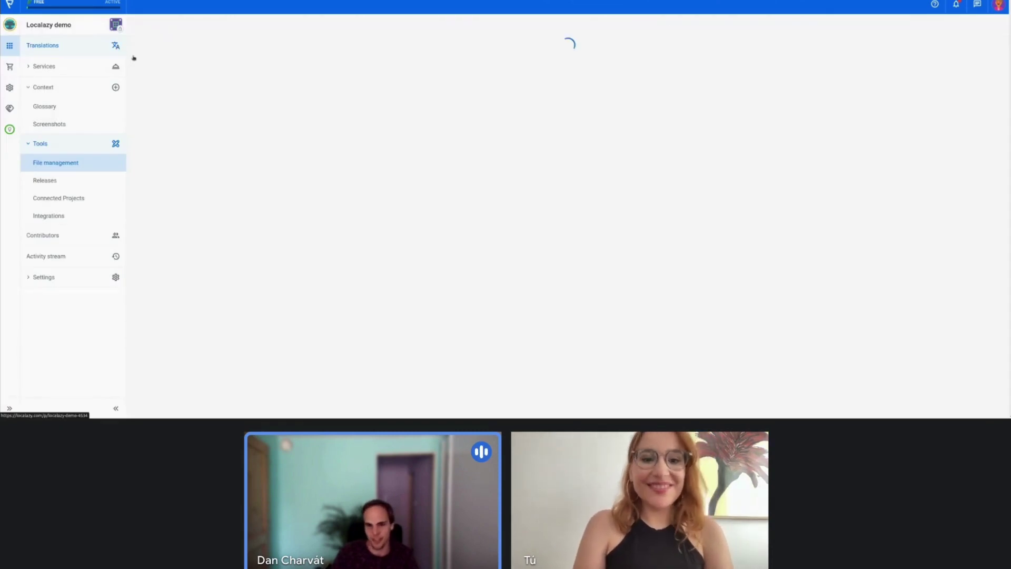